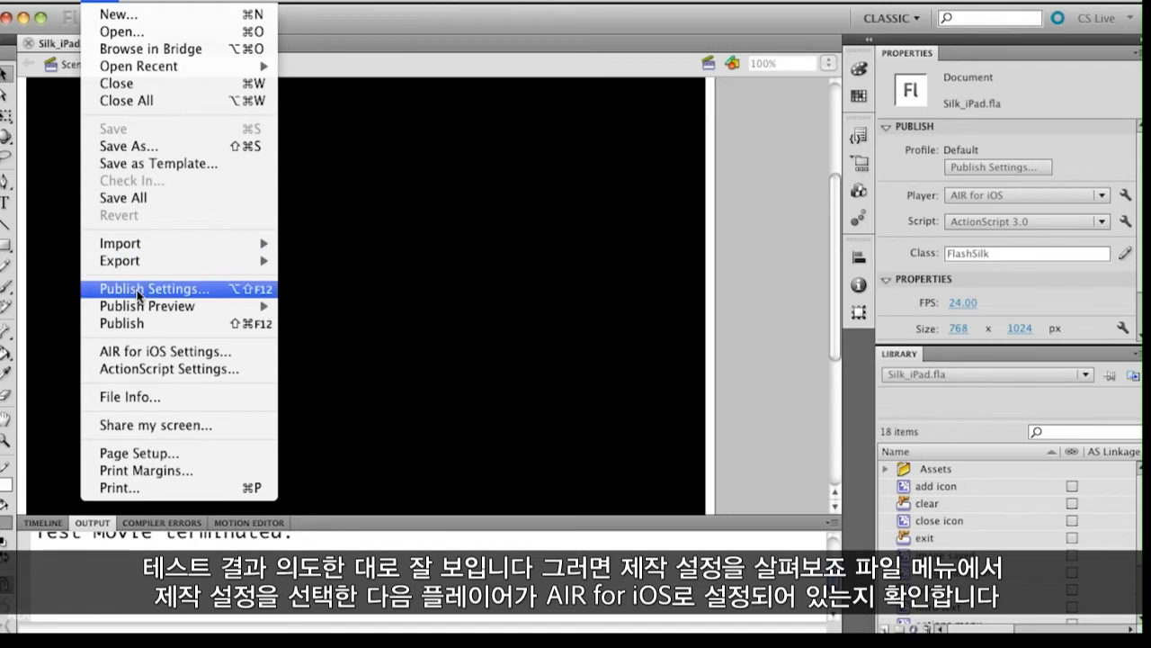
Step: Open Publish Settings and set the player to AIR for iOS
click(140, 289)
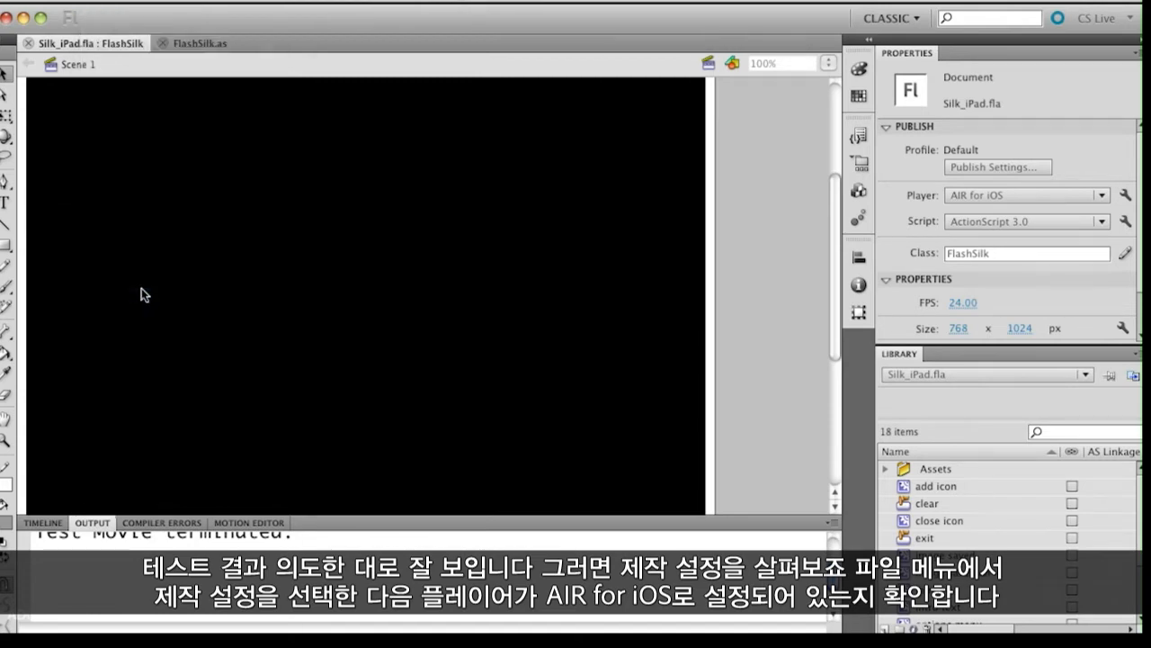
drag(418, 44, 420, 9)
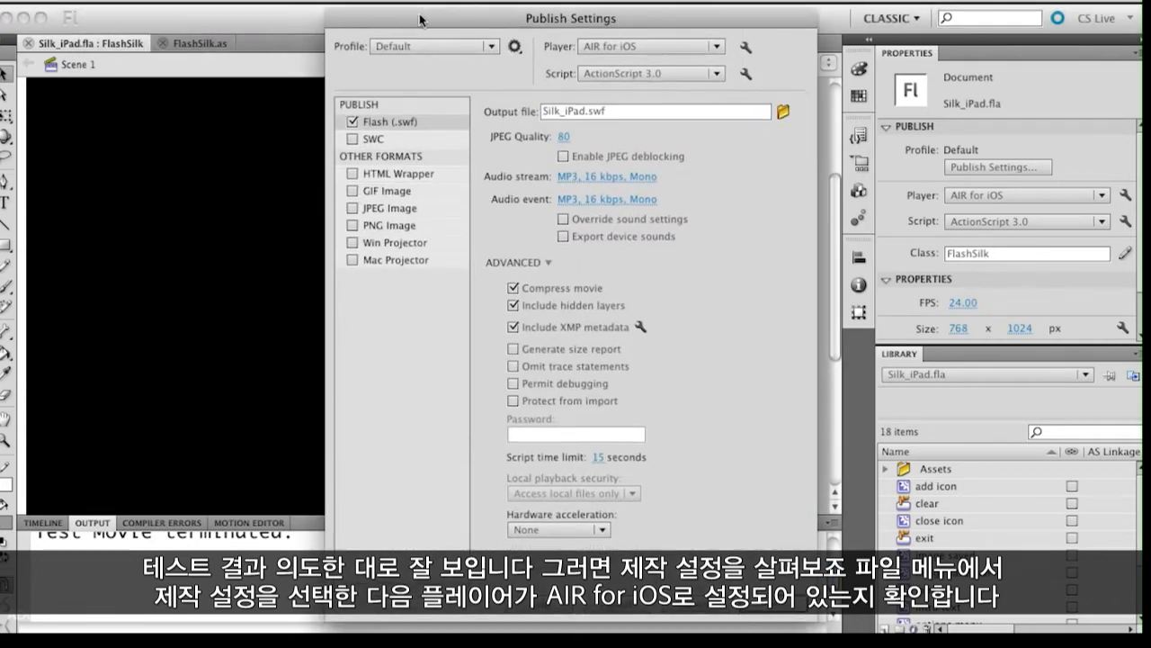
click(716, 39)
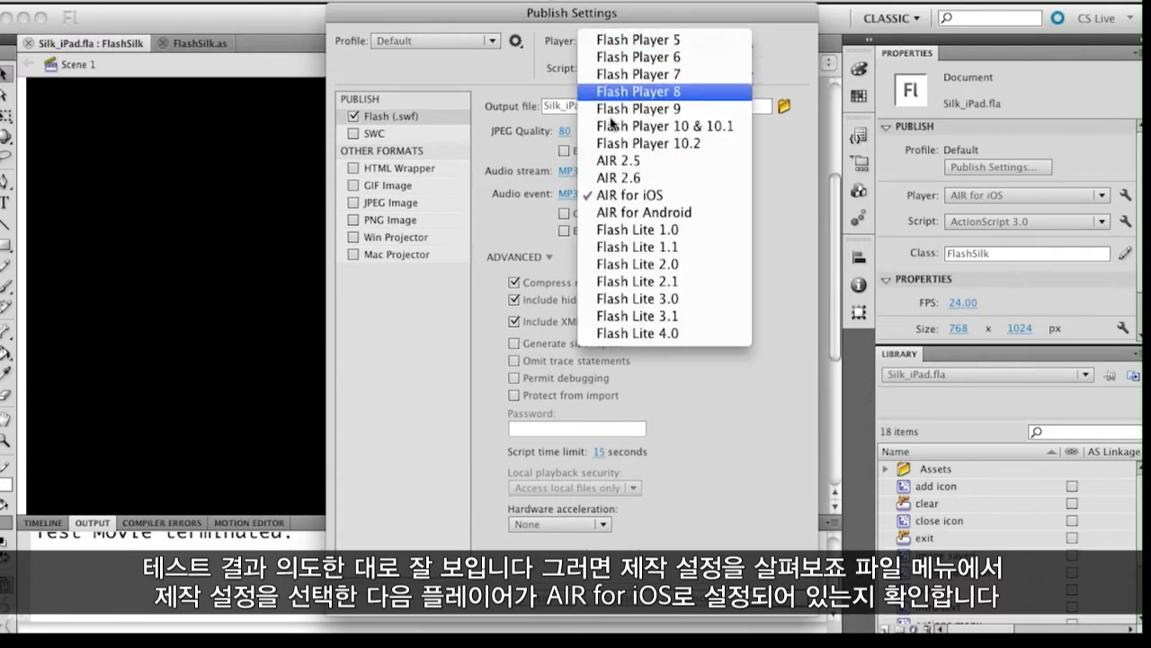
click(679, 196)
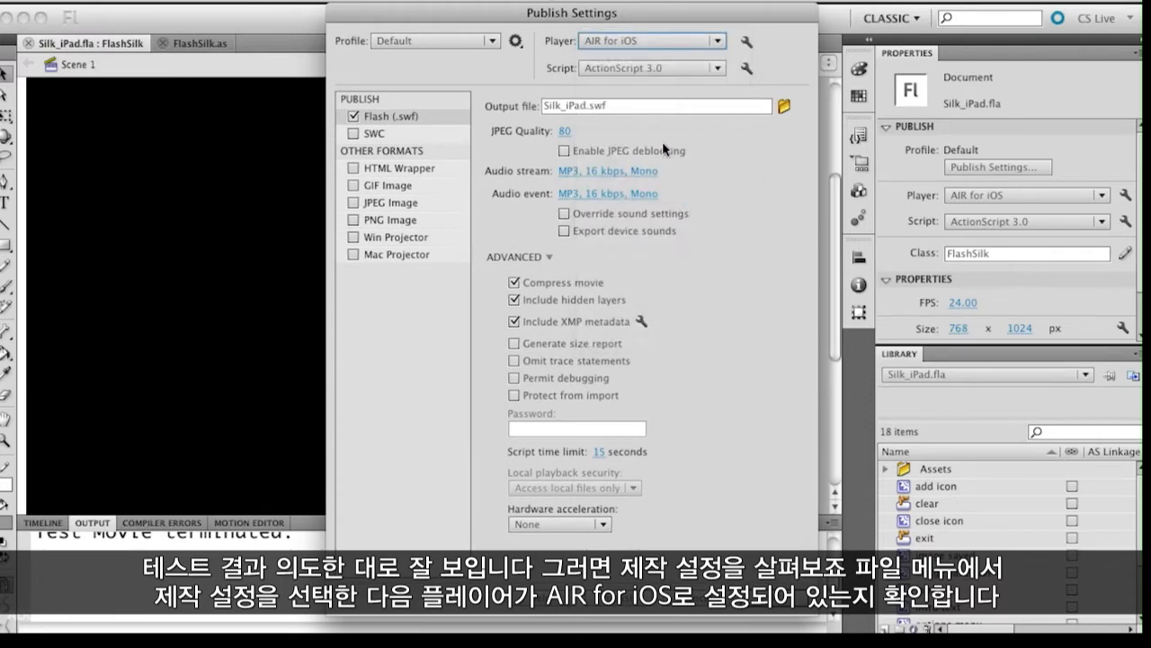
click(711, 40)
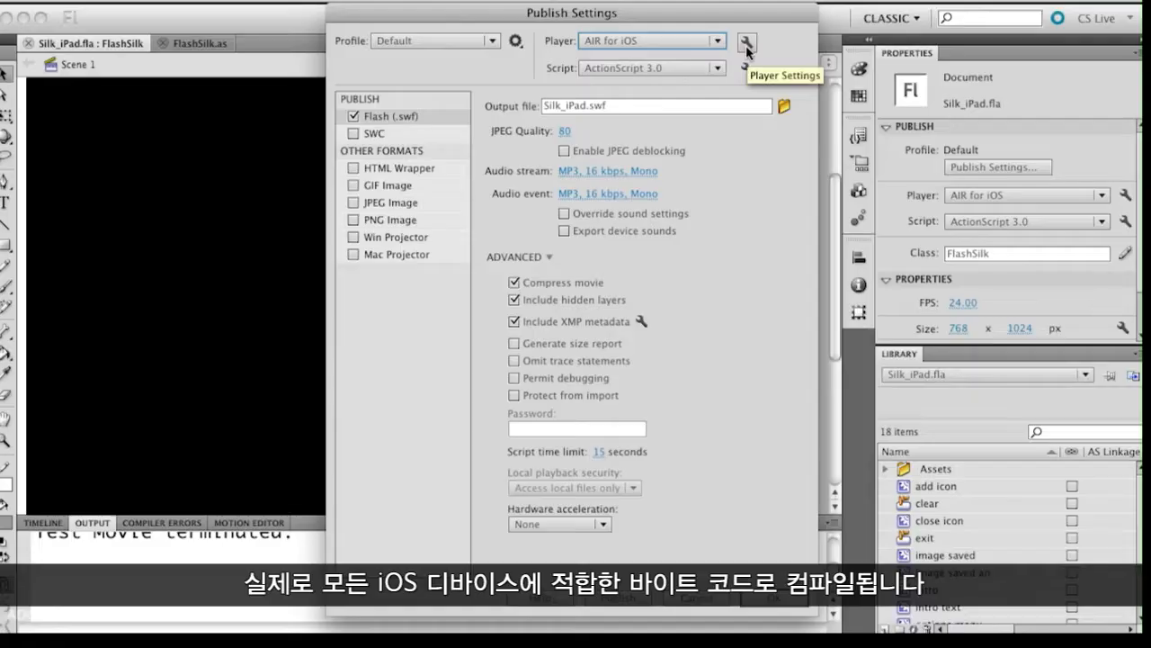
Step: Open the AIR for iOS player settings, rename the app to Silk and enable full screen
click(746, 43)
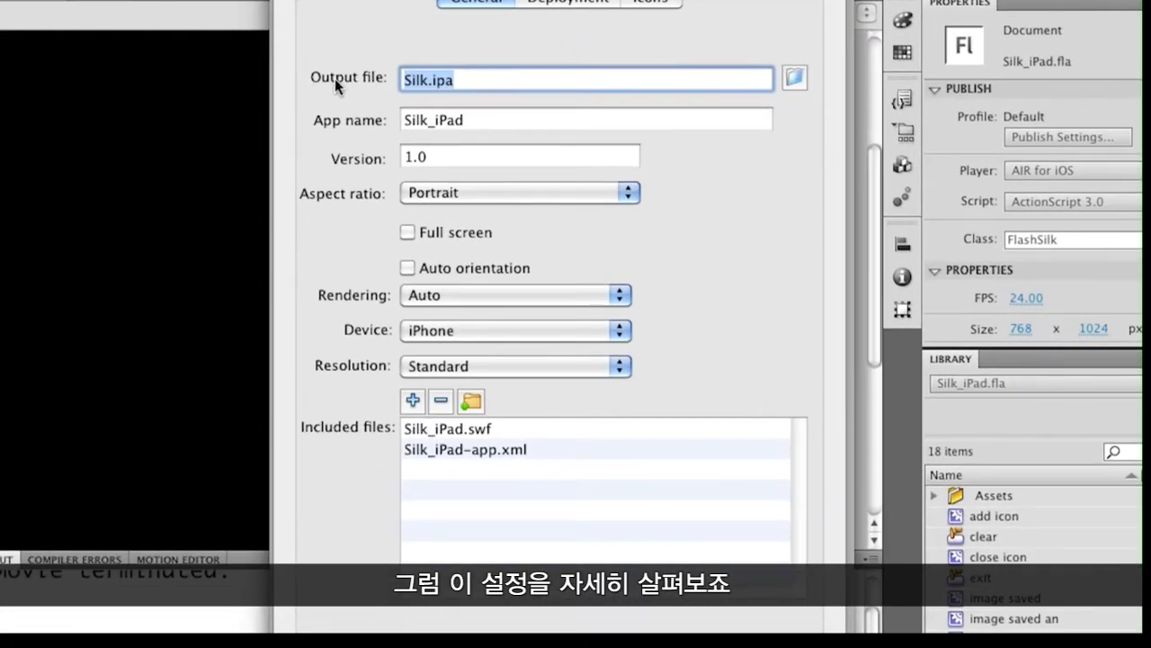
click(478, 120)
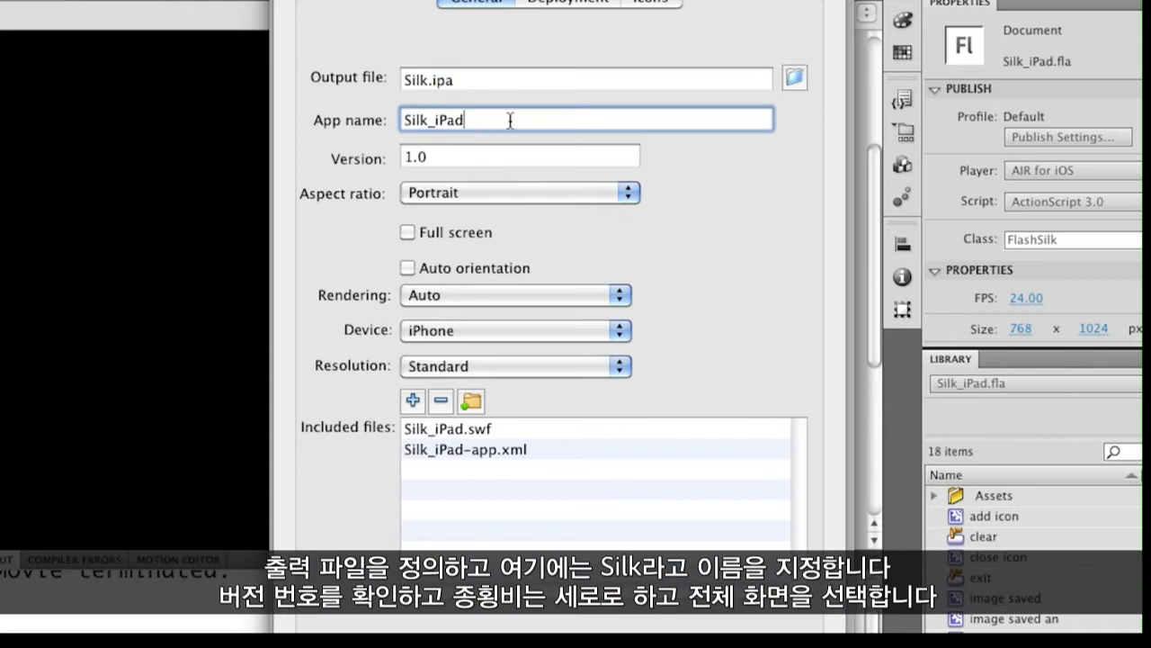
drag(509, 120, 319, 119)
text(Silk)
click(408, 232)
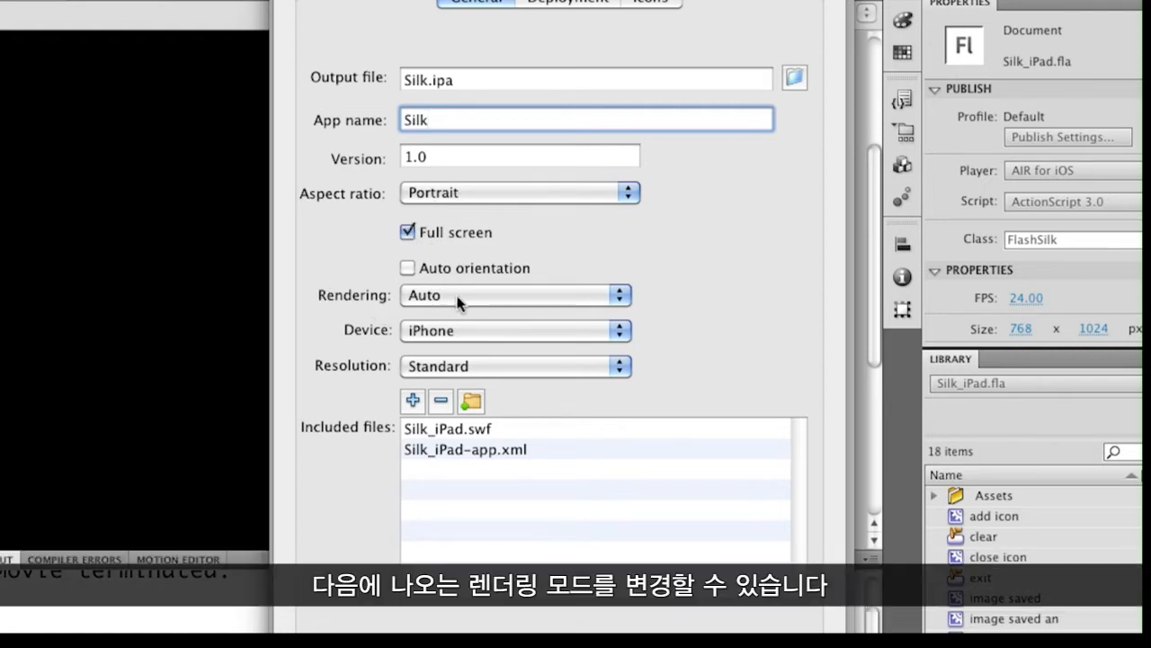
Step: Set the rendering mode to GPU and the target device to iPad
click(458, 295)
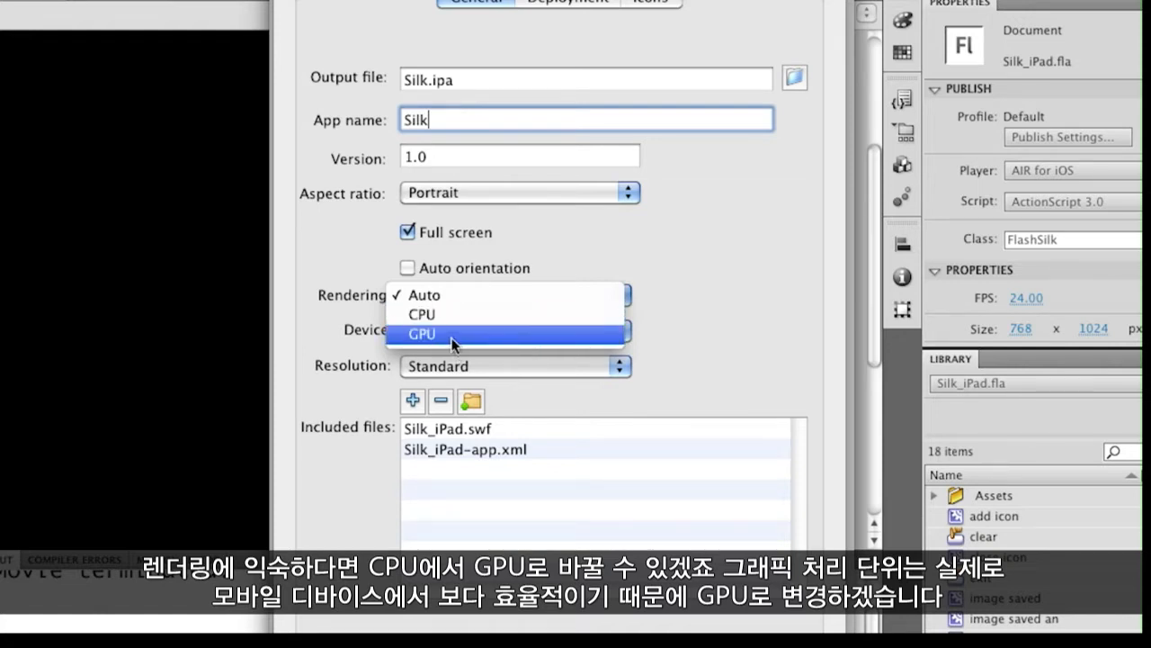
click(453, 335)
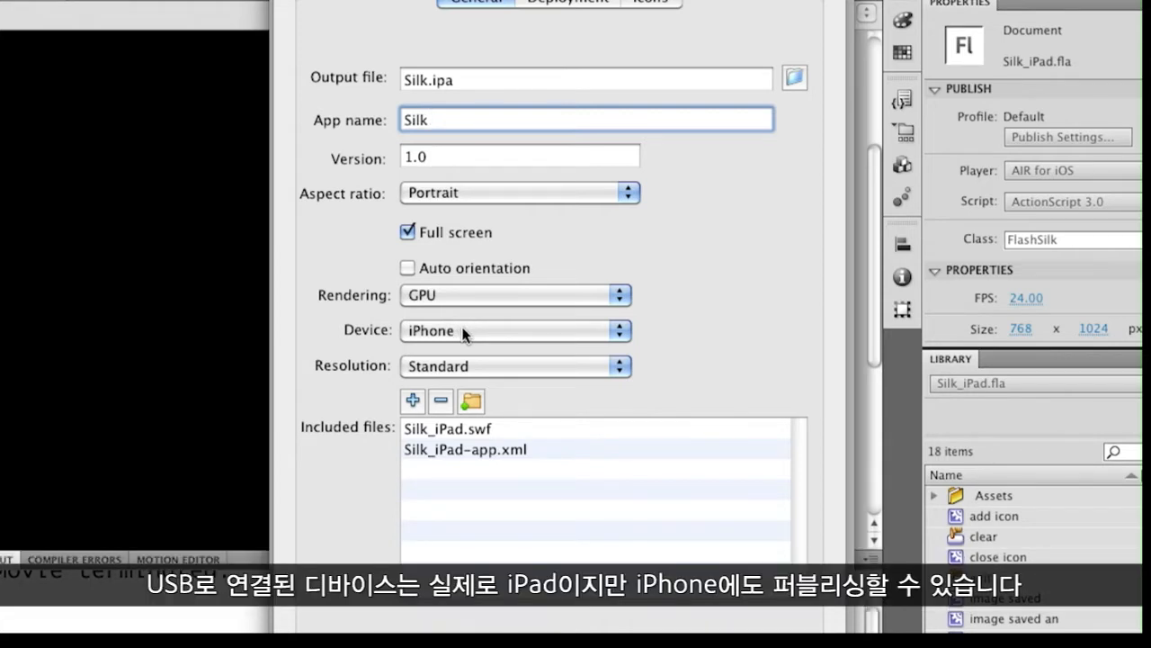
click(464, 332)
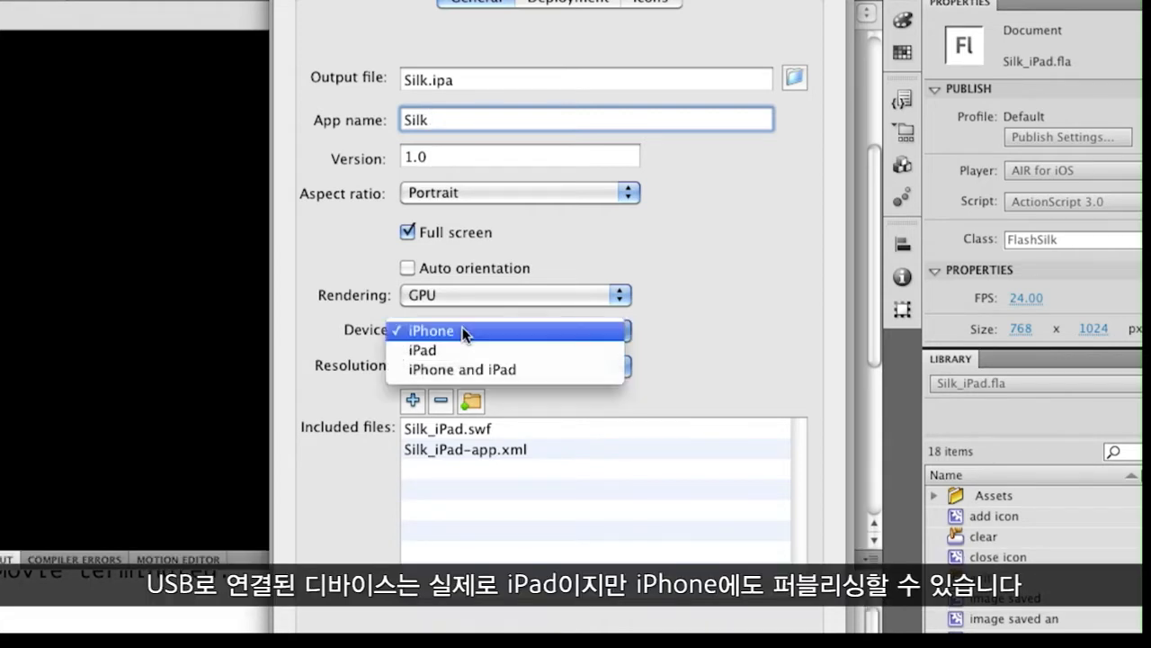
click(544, 354)
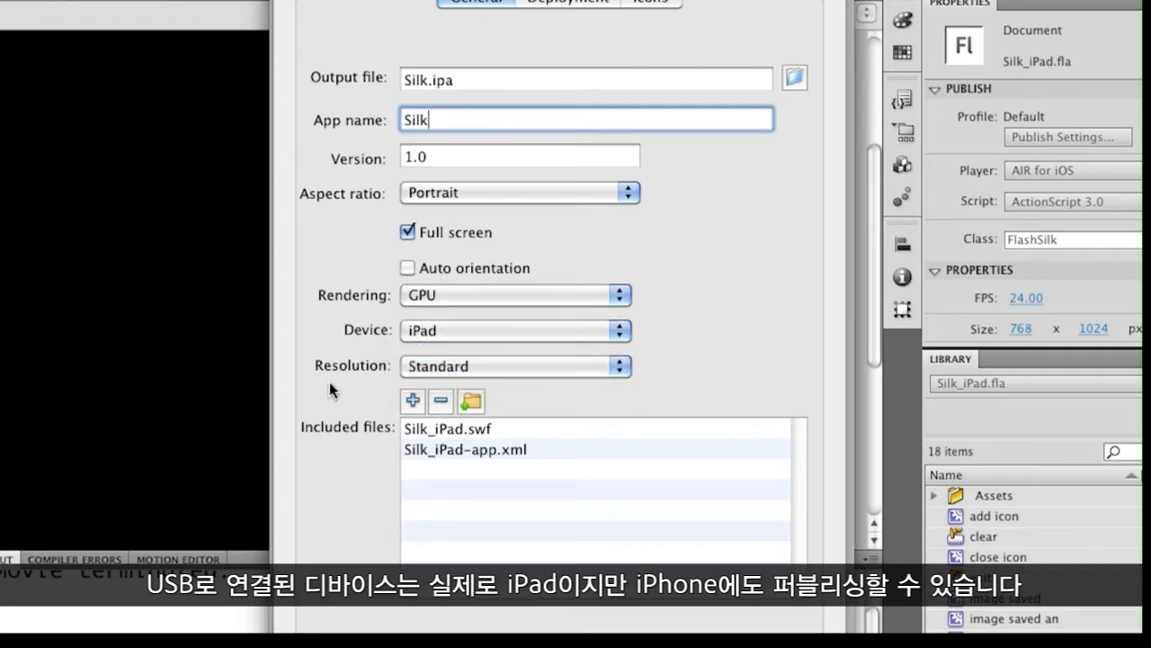
Step: Choose Standard resolution and open the Deployment settings
click(455, 367)
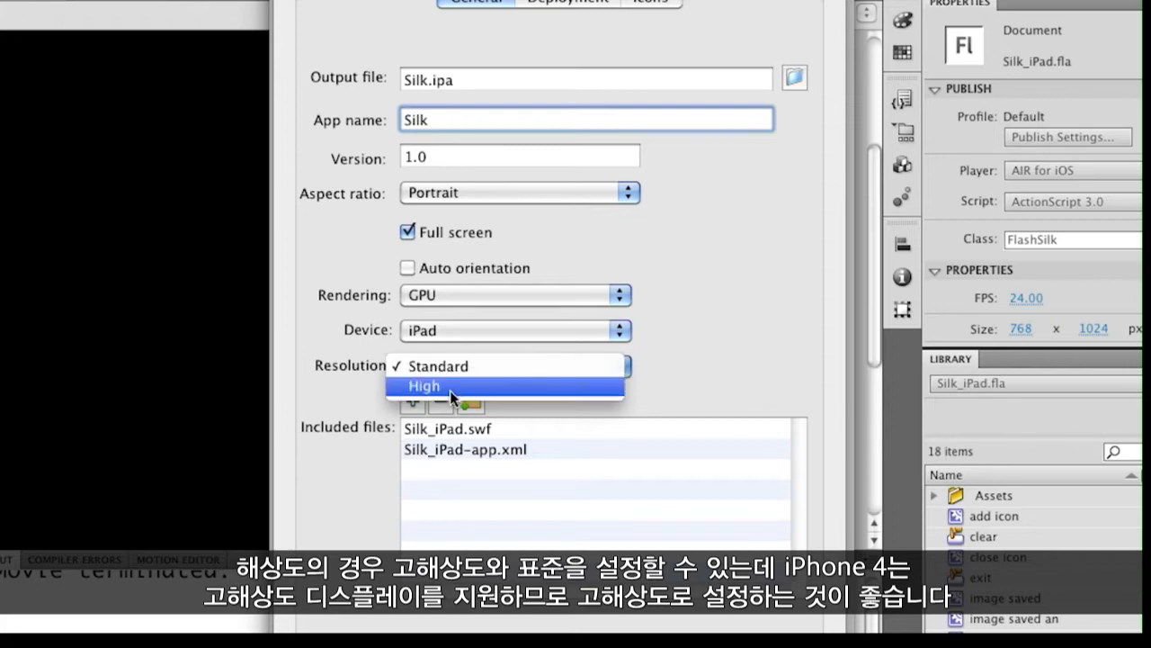
click(558, 365)
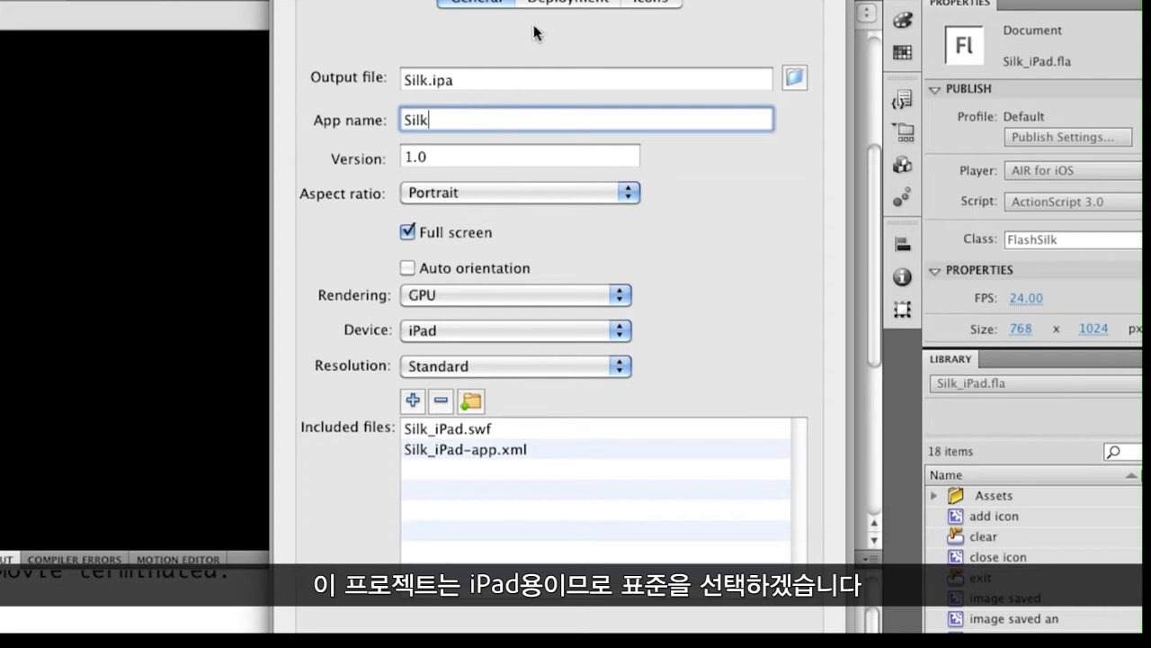
click(580, 3)
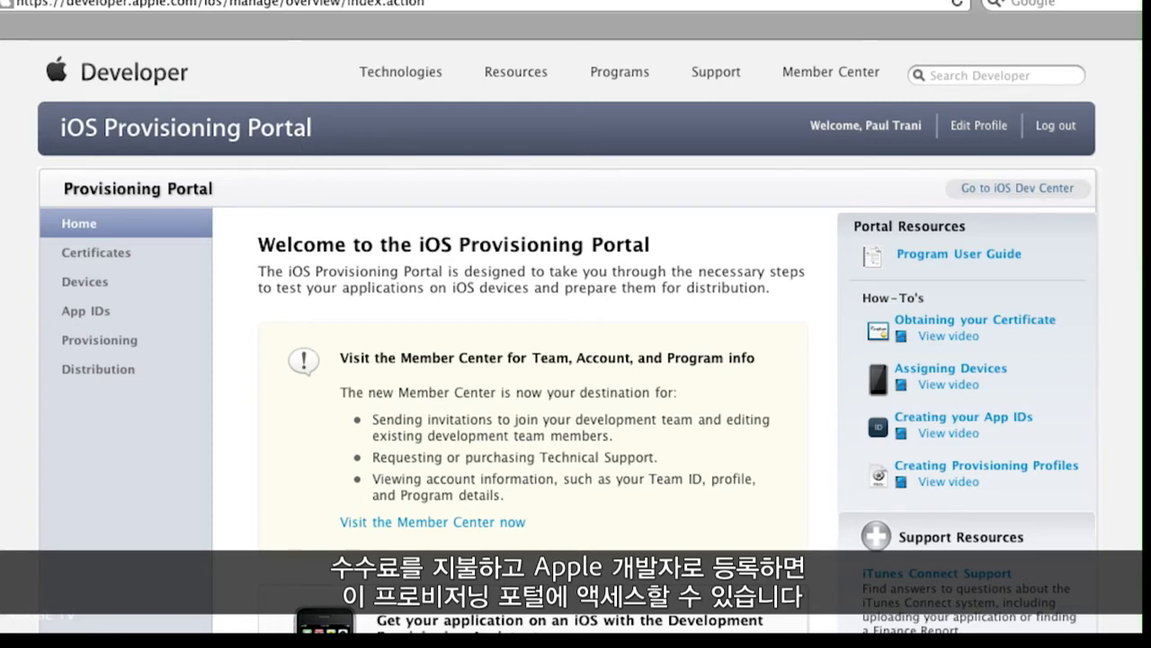
Step: In the iOS Provisioning Portal, browse the Certificates section, its development certificate and How To guide
scroll(883, 162, down, 3)
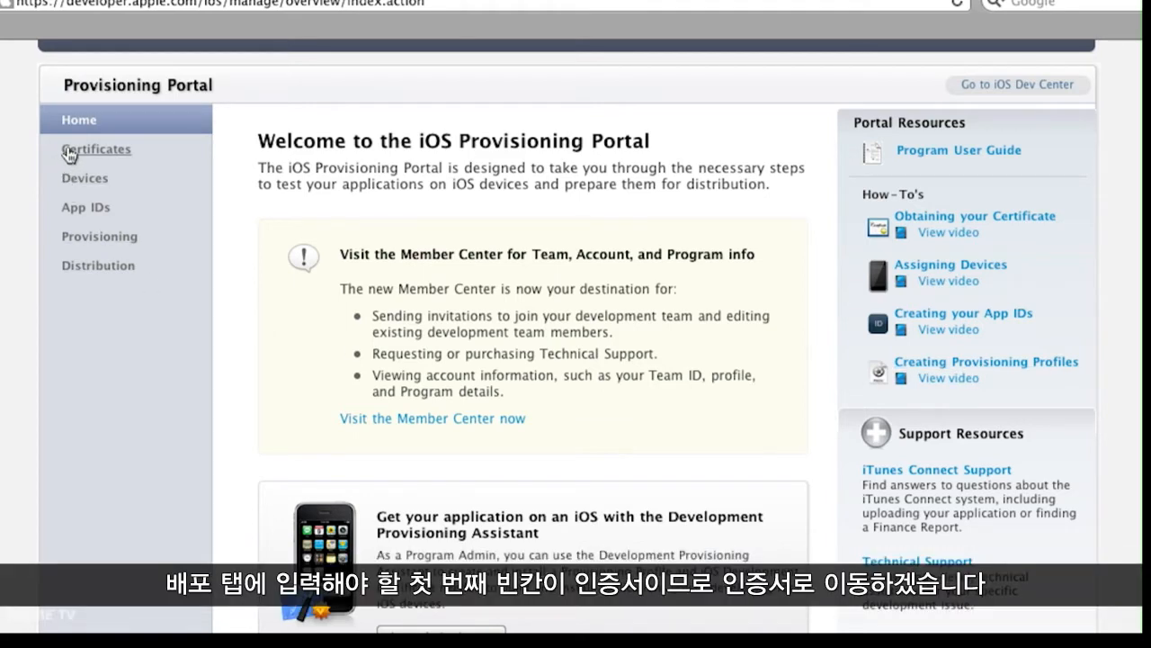
click(69, 154)
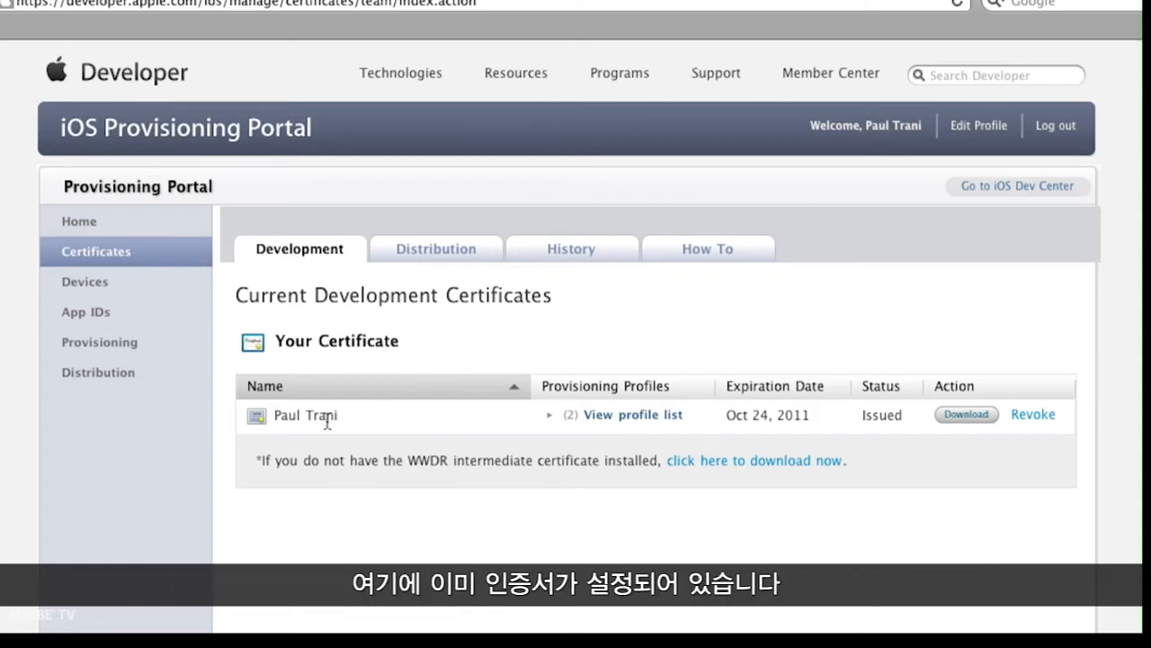
drag(274, 413, 377, 415)
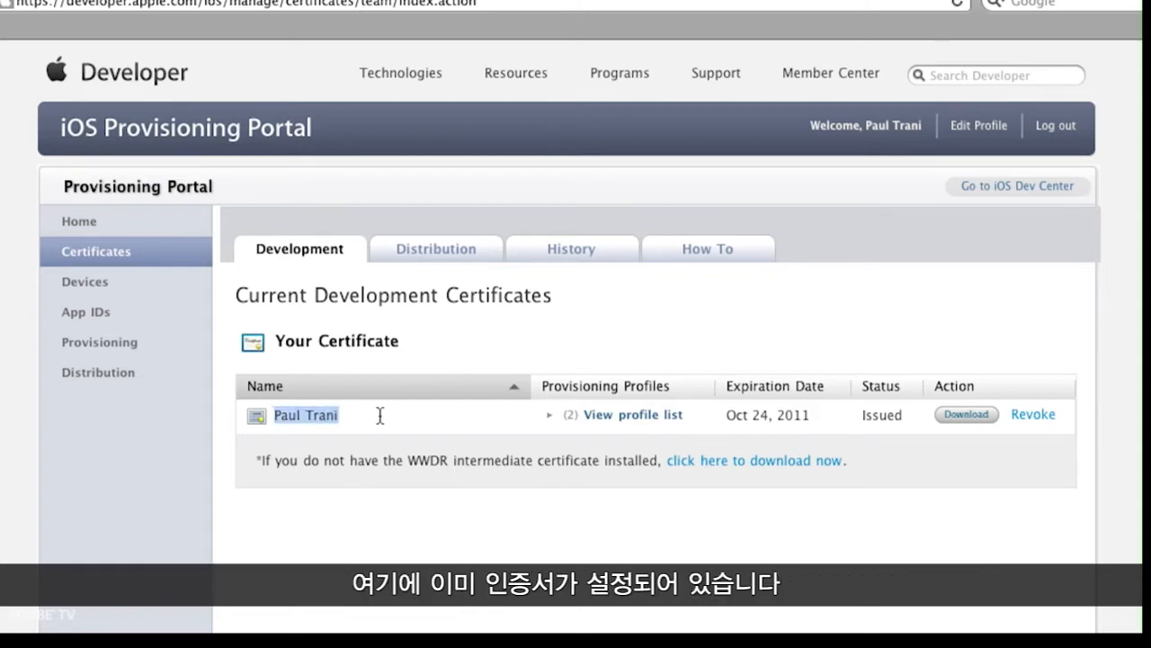
click(381, 419)
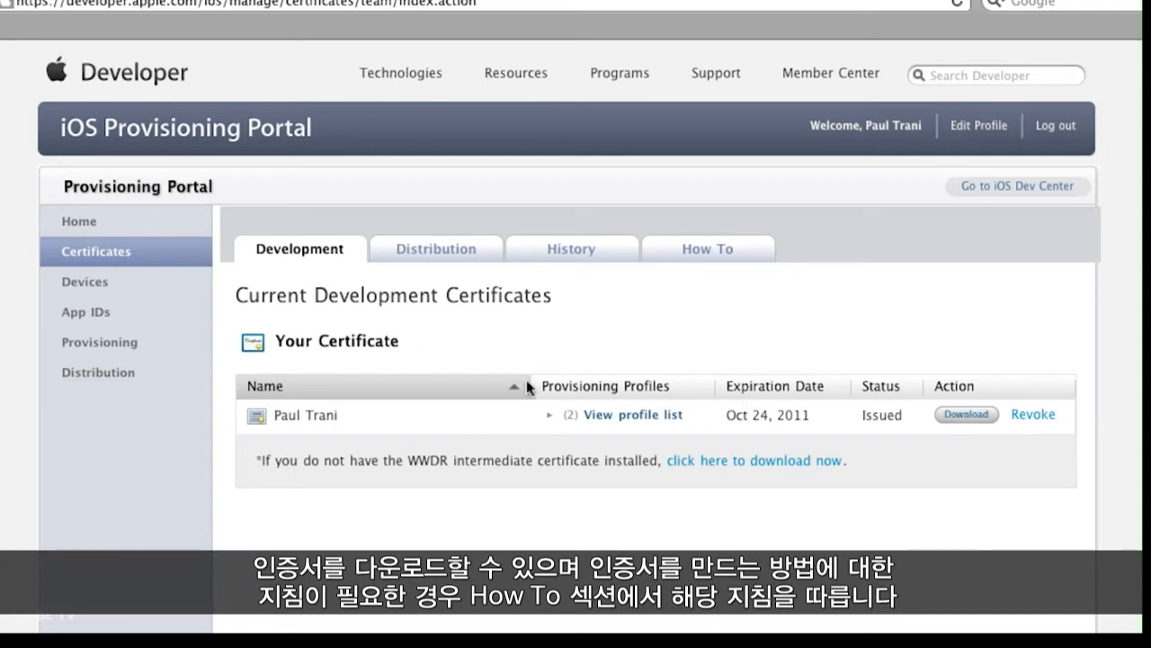
click(696, 252)
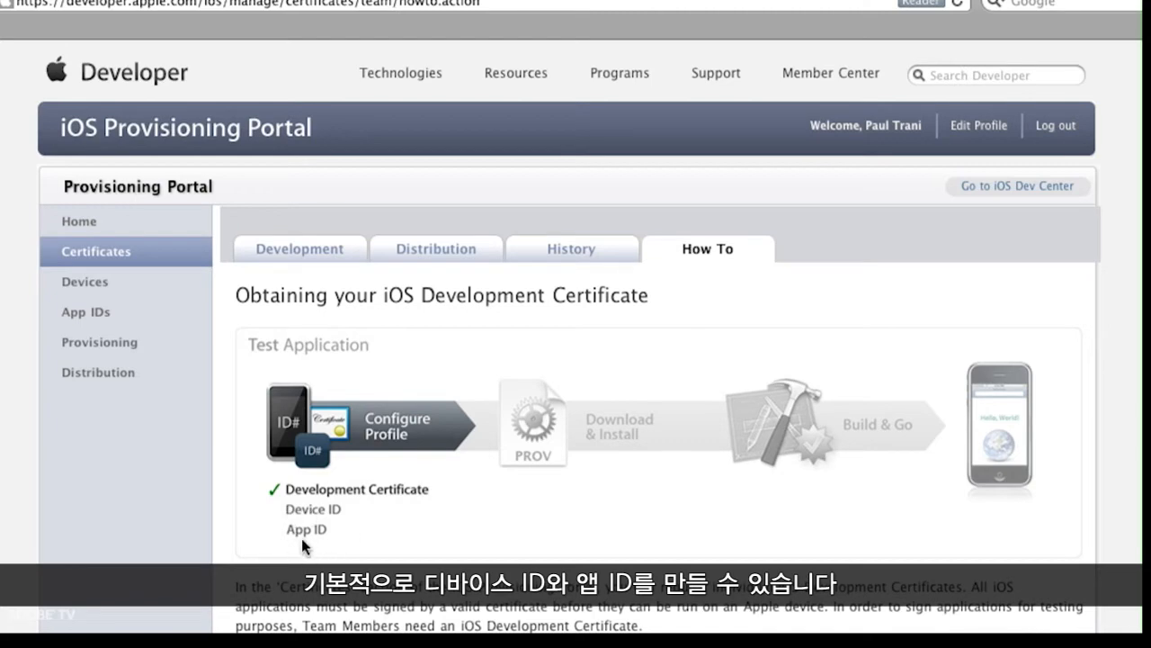
click(286, 252)
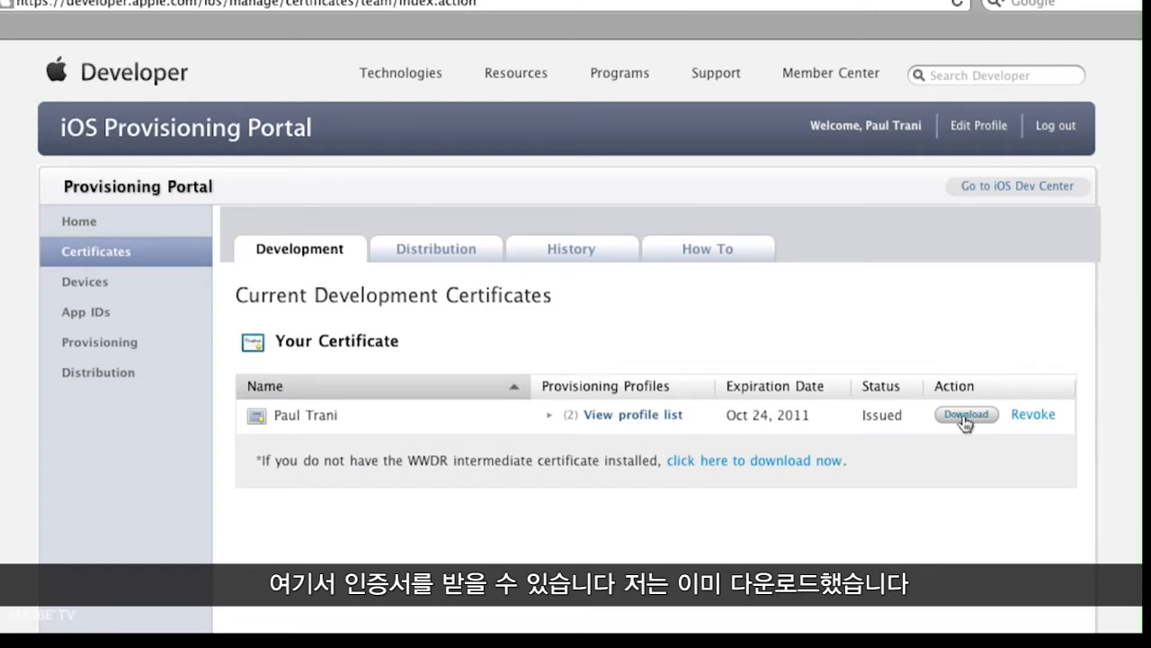
Step: Open the registered Devices list and check the iPad's identifier in iTunes
click(68, 283)
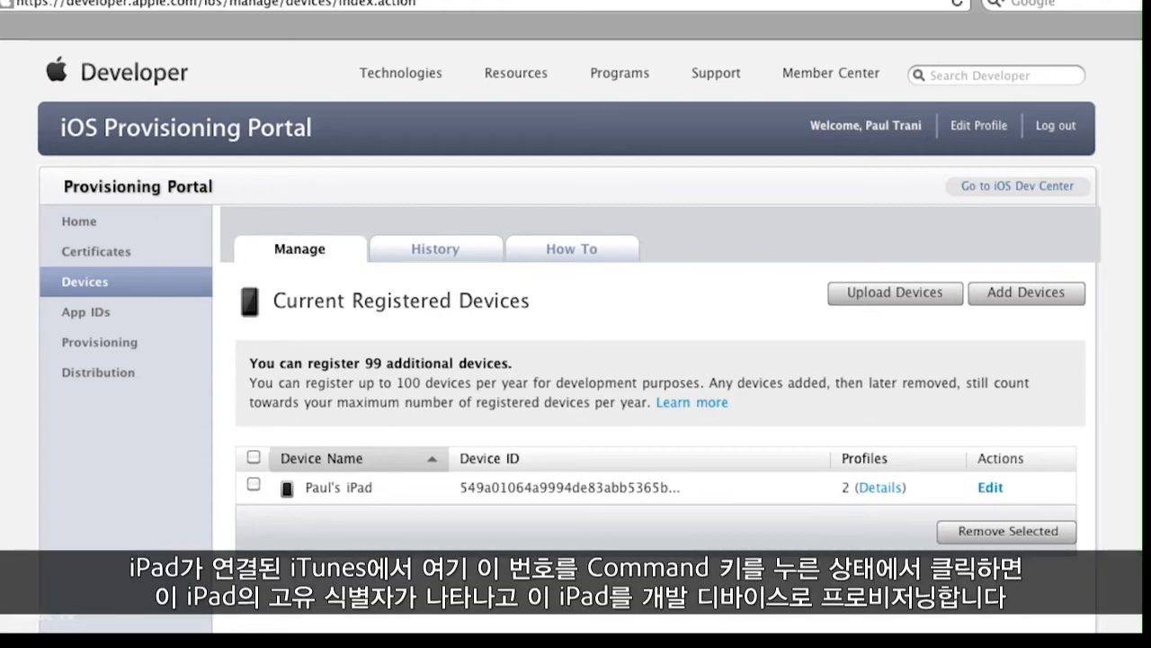
click(899, 633)
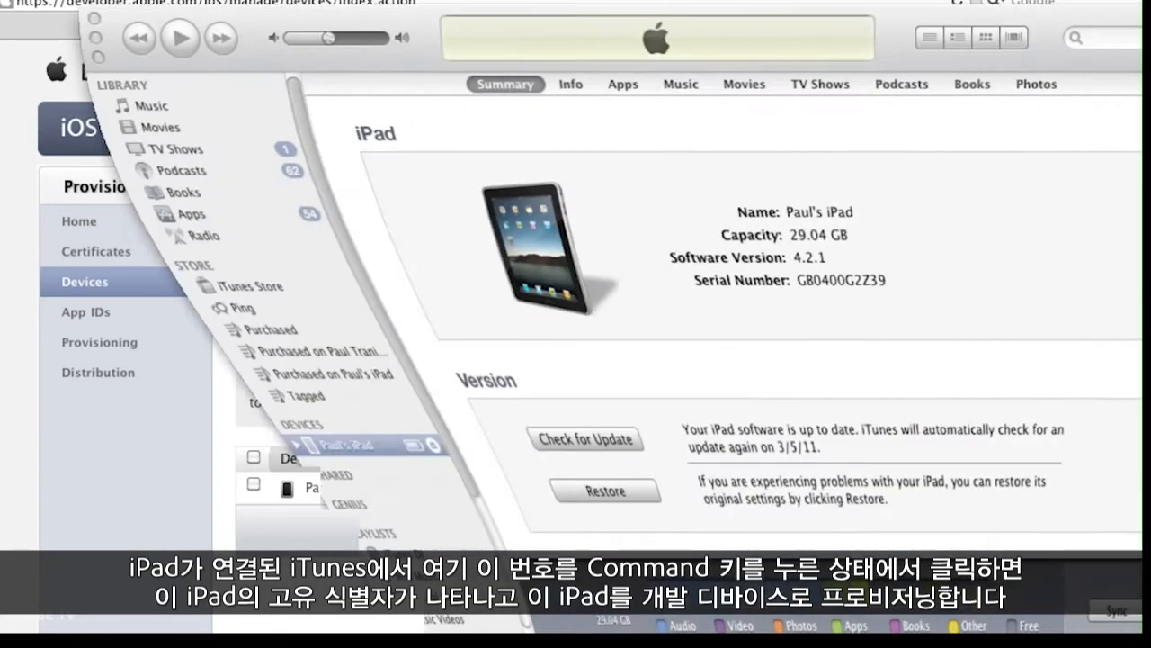
super+click(800, 280)
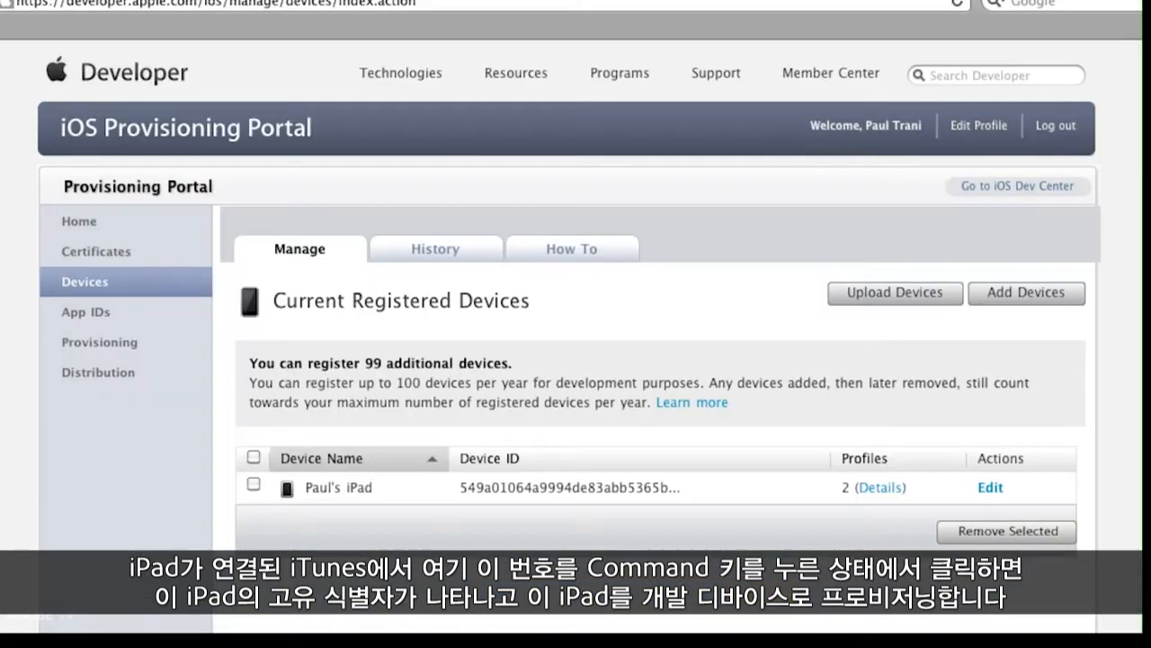
Step: Open the development provisioning profile in the Provisioning section and copy its App ID
click(78, 347)
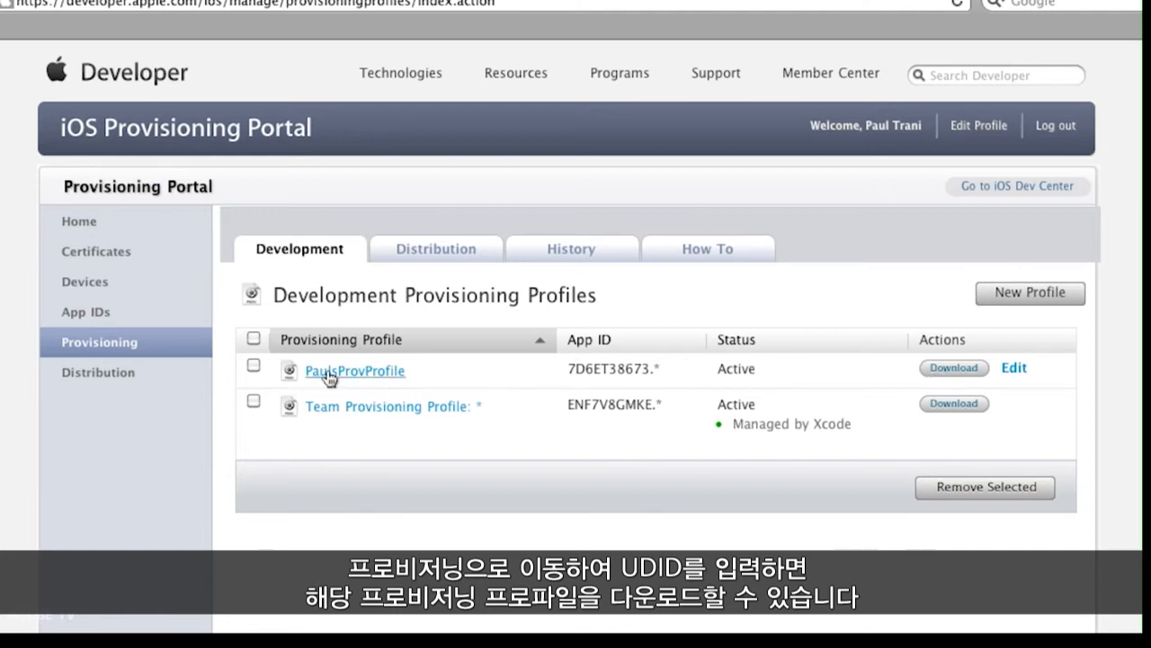
click(357, 376)
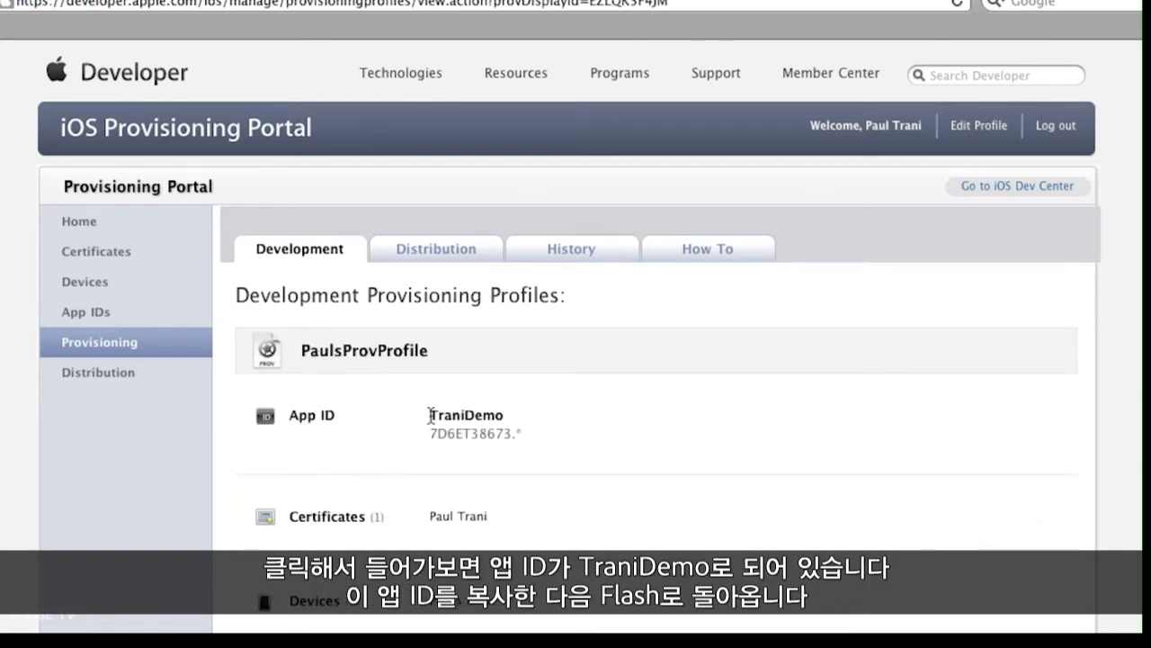
drag(430, 414, 498, 415)
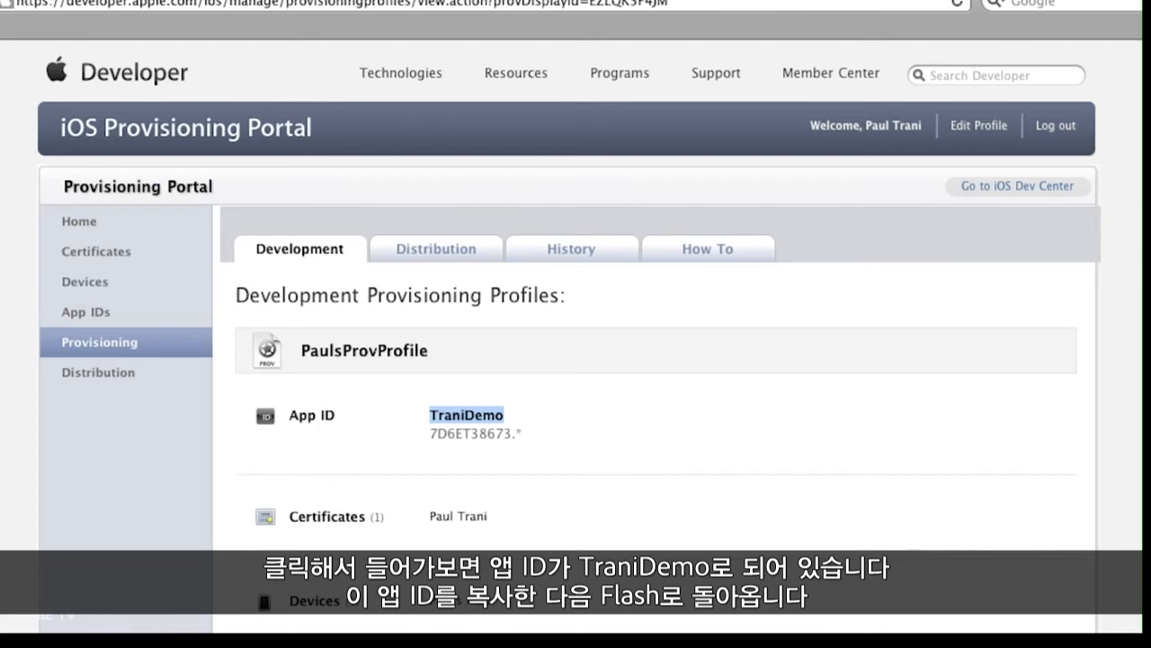
Step: Back in Flash's Deployment settings, review the signing fields and keep Quick publishing for device testing as deployment type
click(351, 646)
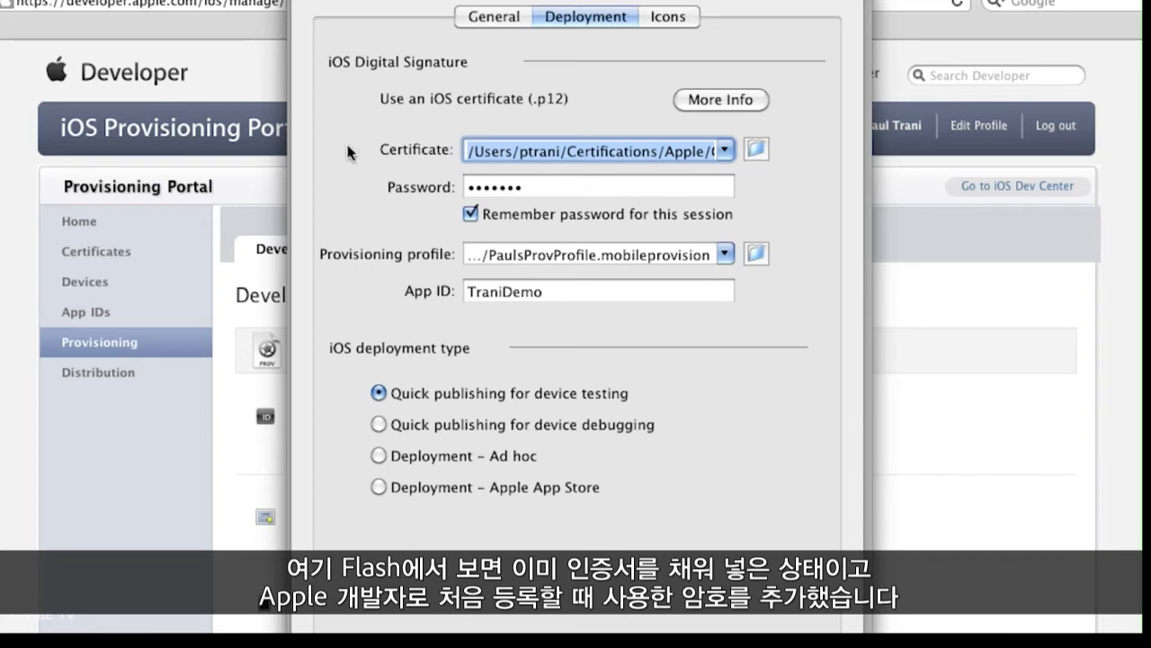
click(532, 190)
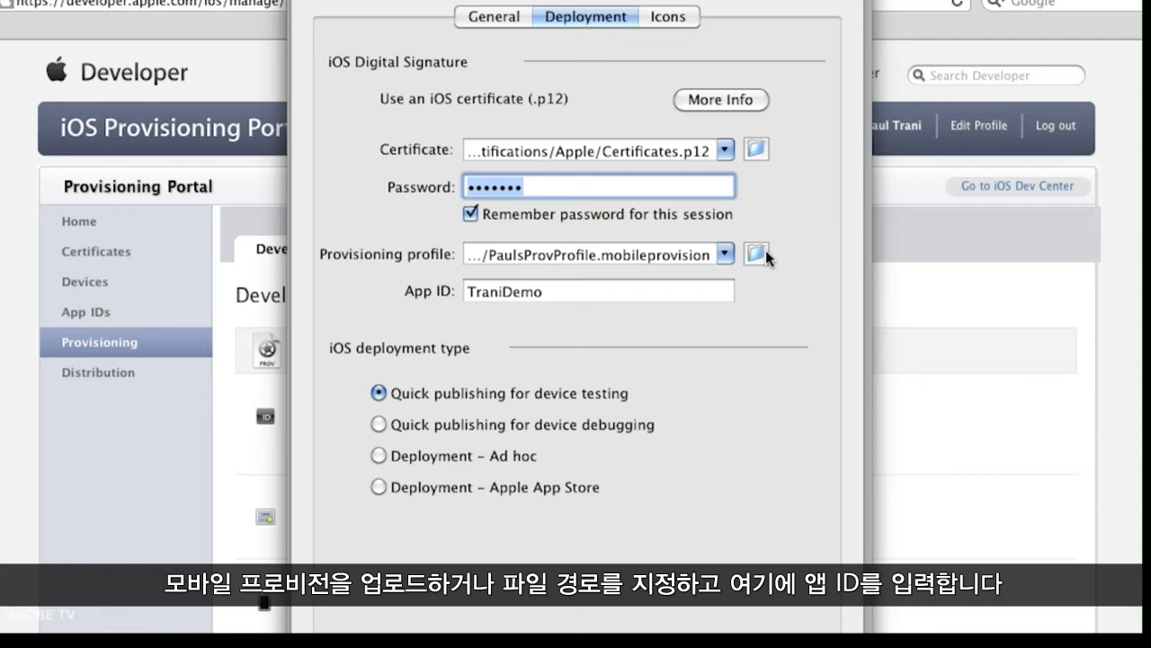
key(Tab)
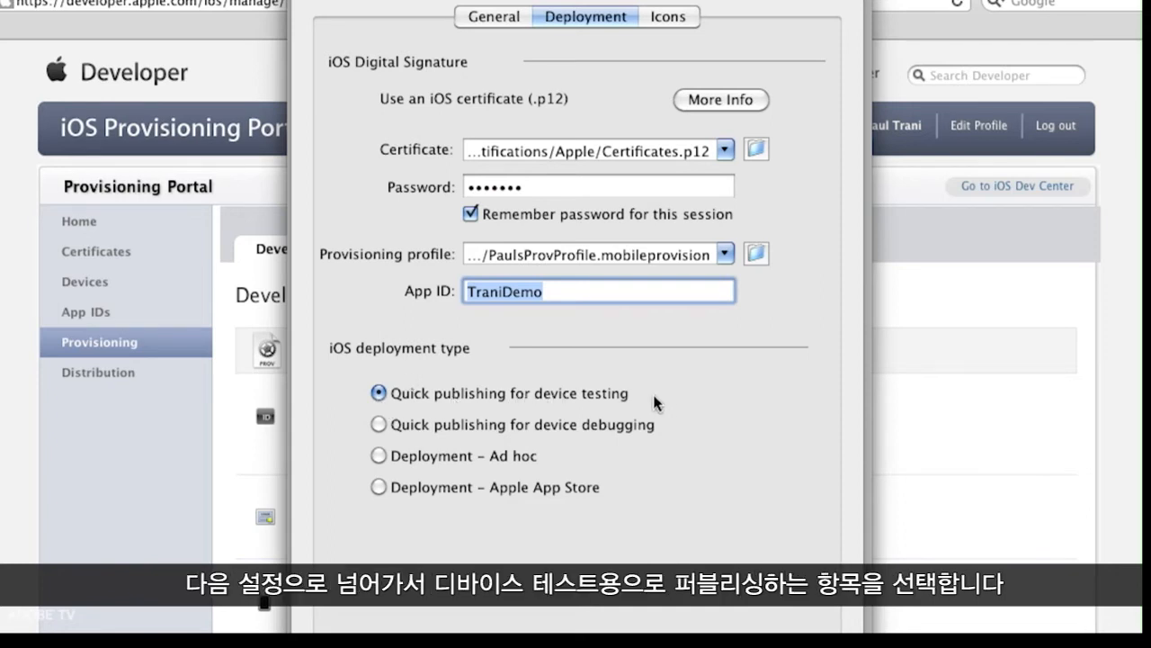
click(377, 486)
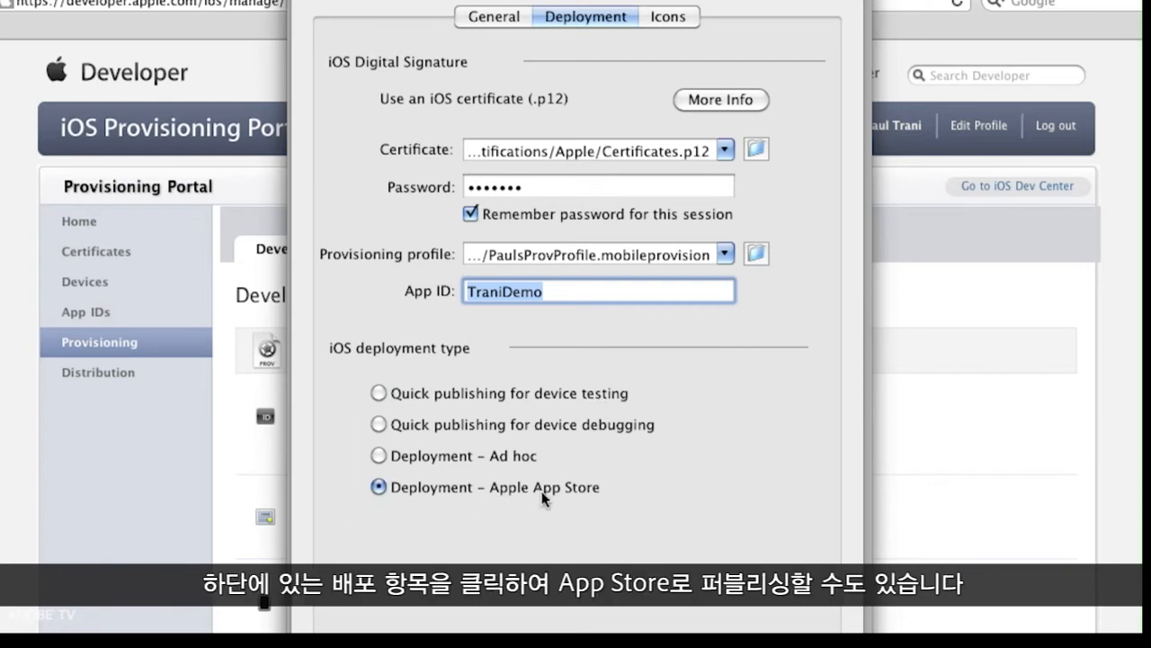
click(379, 396)
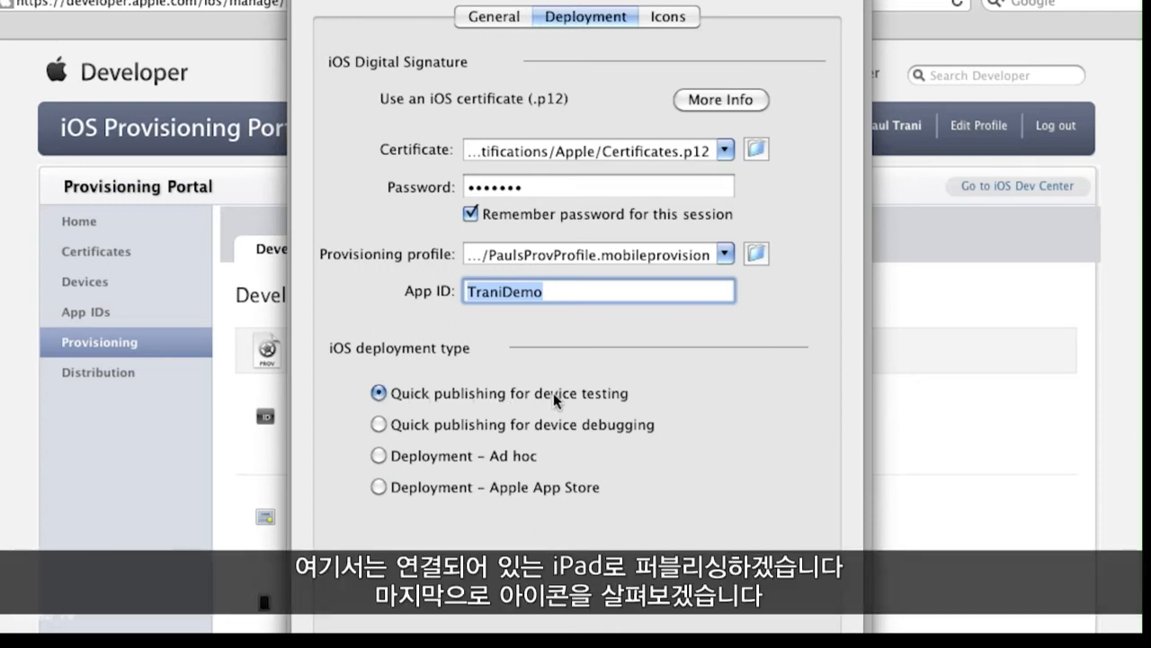
Step: Open the Icons settings and review the PNG file assigned to each icon size
click(670, 18)
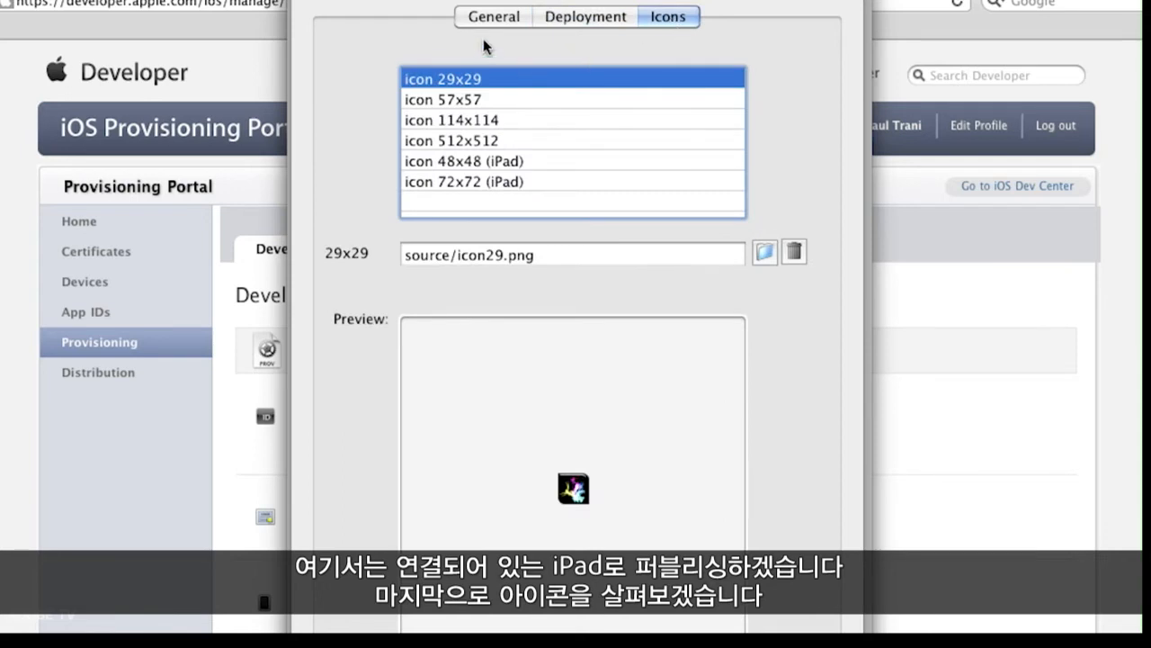
click(452, 99)
click(451, 120)
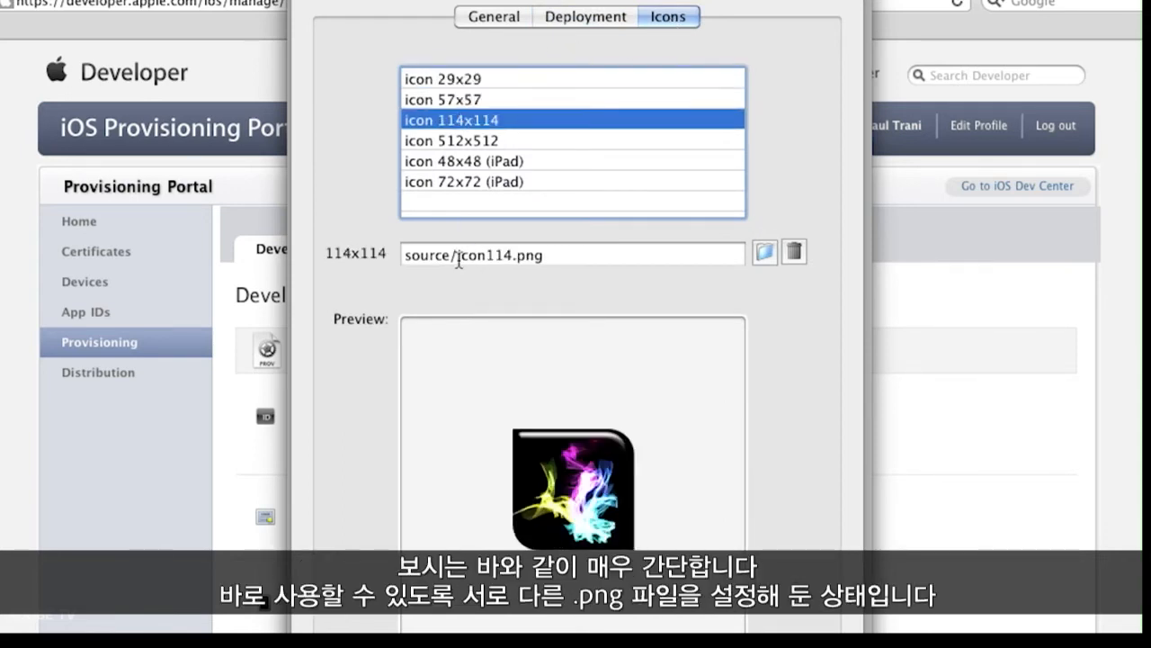
drag(457, 257, 612, 261)
click(495, 144)
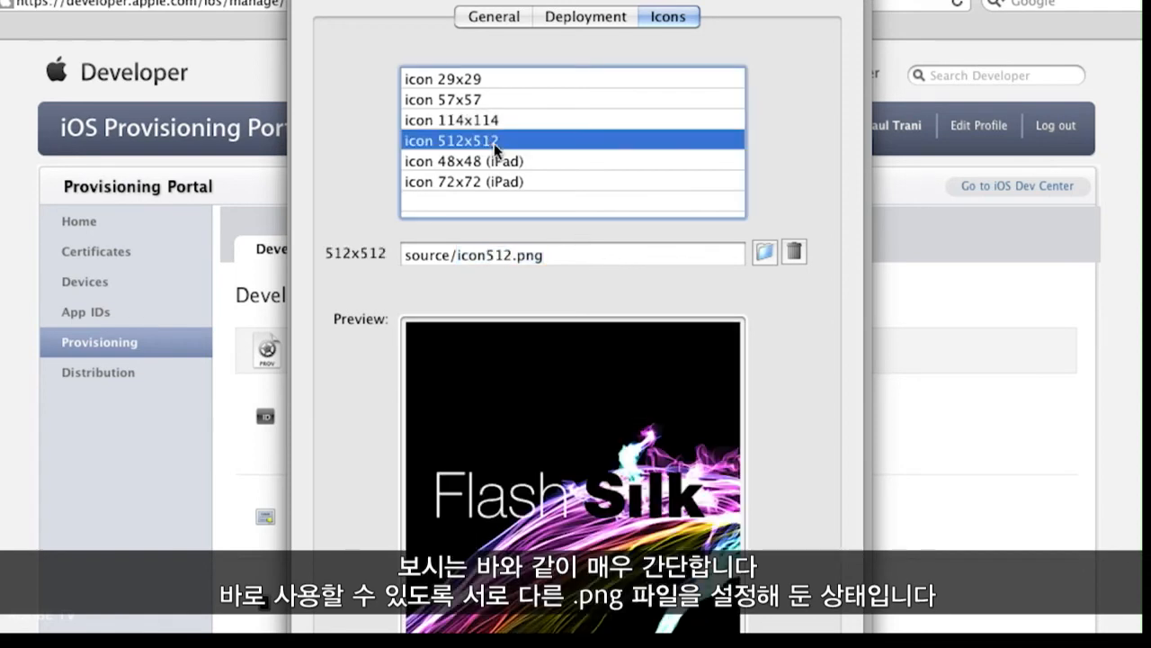
Step: Finish reviewing the icons and publish the app from the General settings with Silk.ipa as output file
click(452, 120)
click(451, 99)
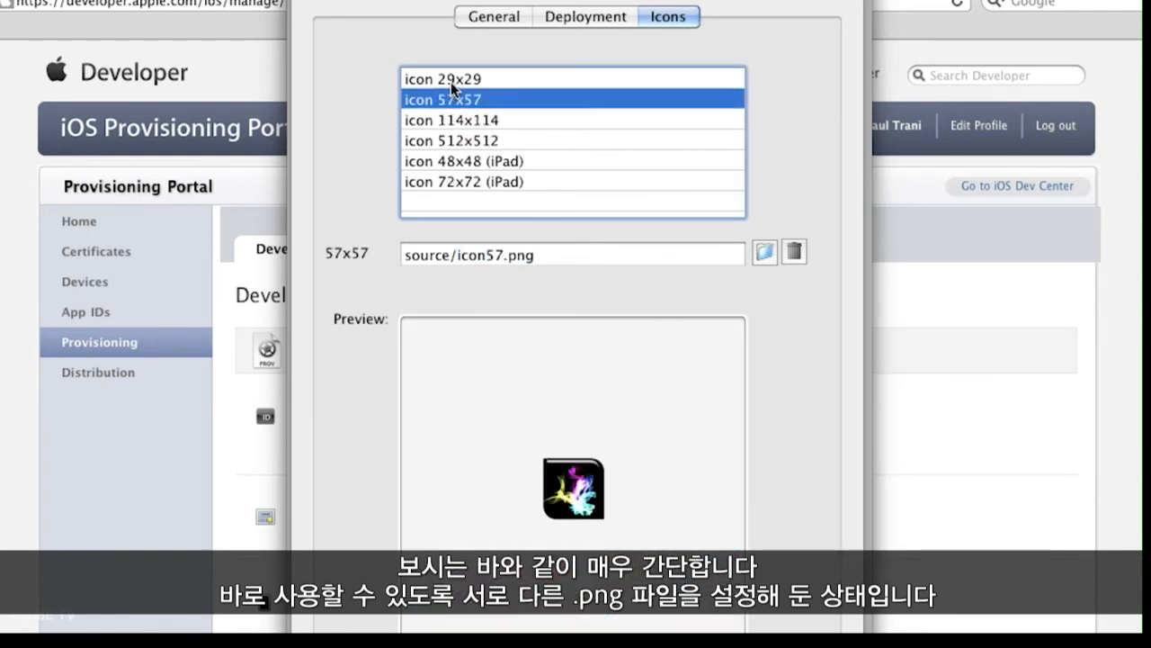
click(451, 79)
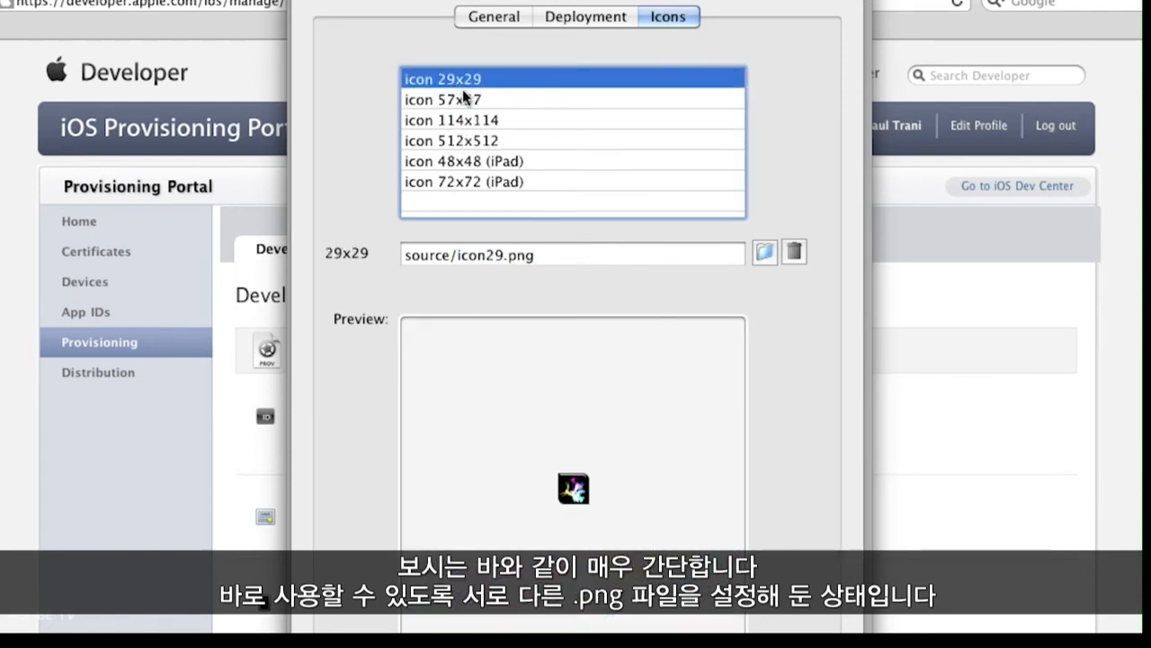
click(555, 20)
click(496, 16)
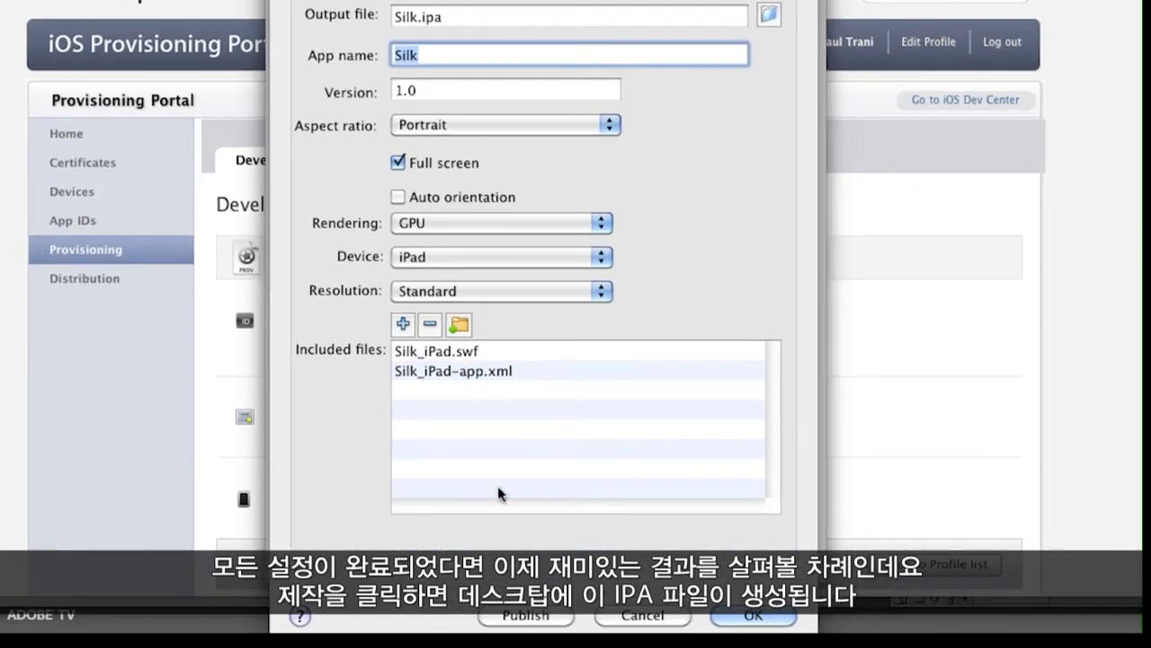
drag(445, 16, 379, 16)
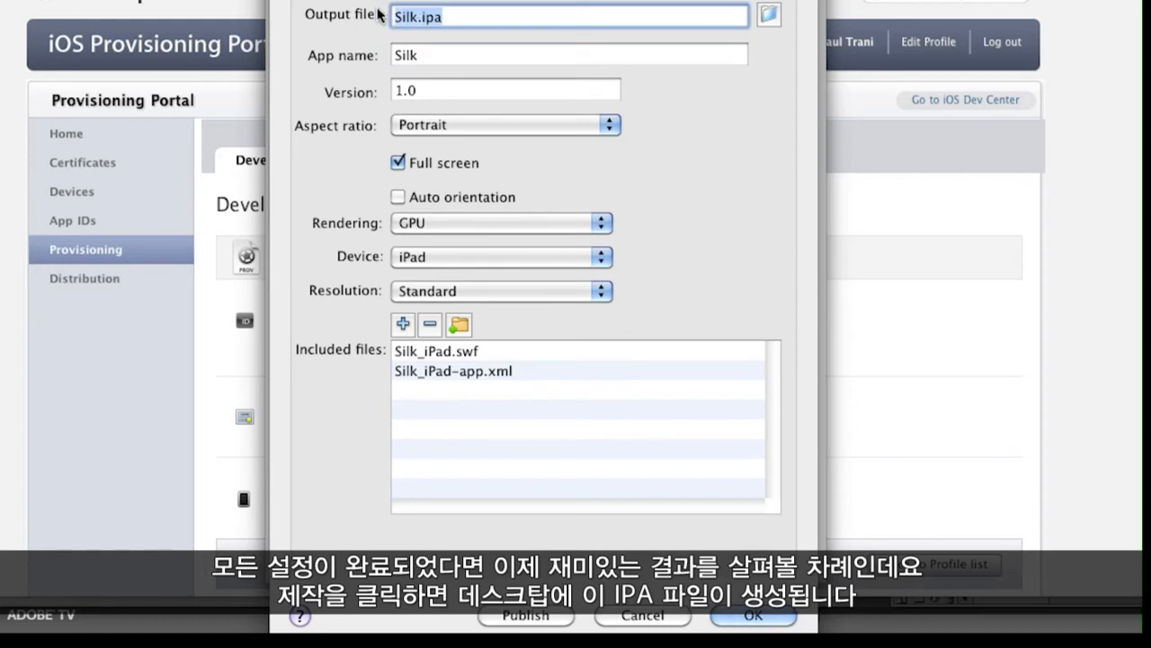
click(531, 616)
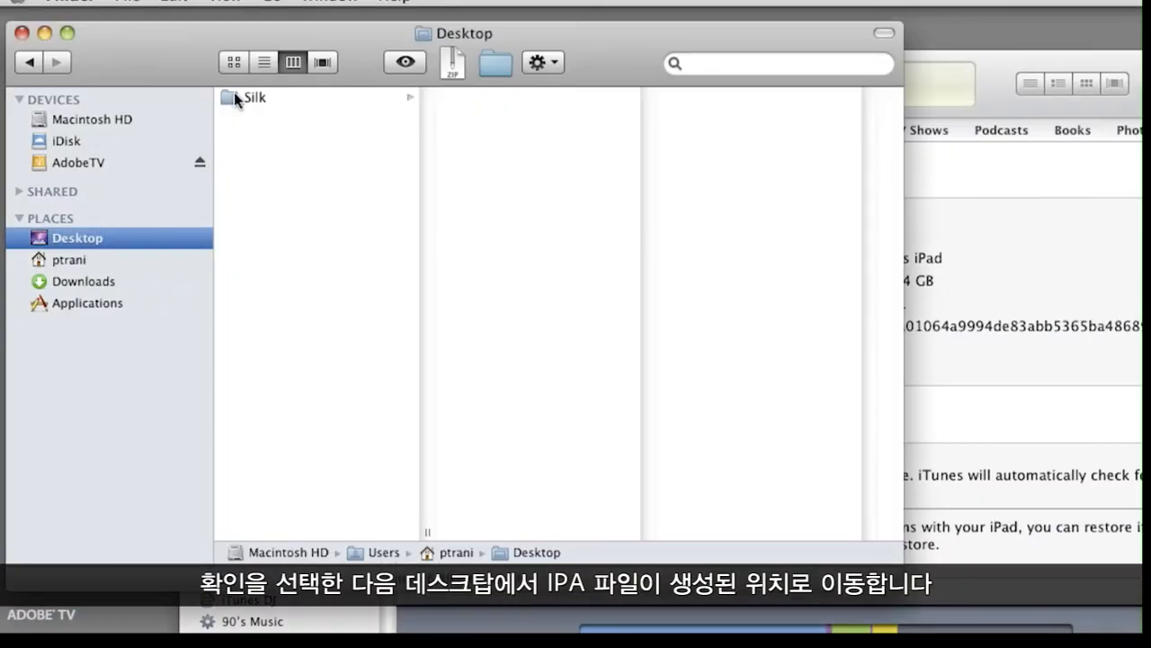
Step: Locate Silk.ipa in the desktop Silk folder and add it to the iTunes Apps library
click(256, 99)
click(502, 273)
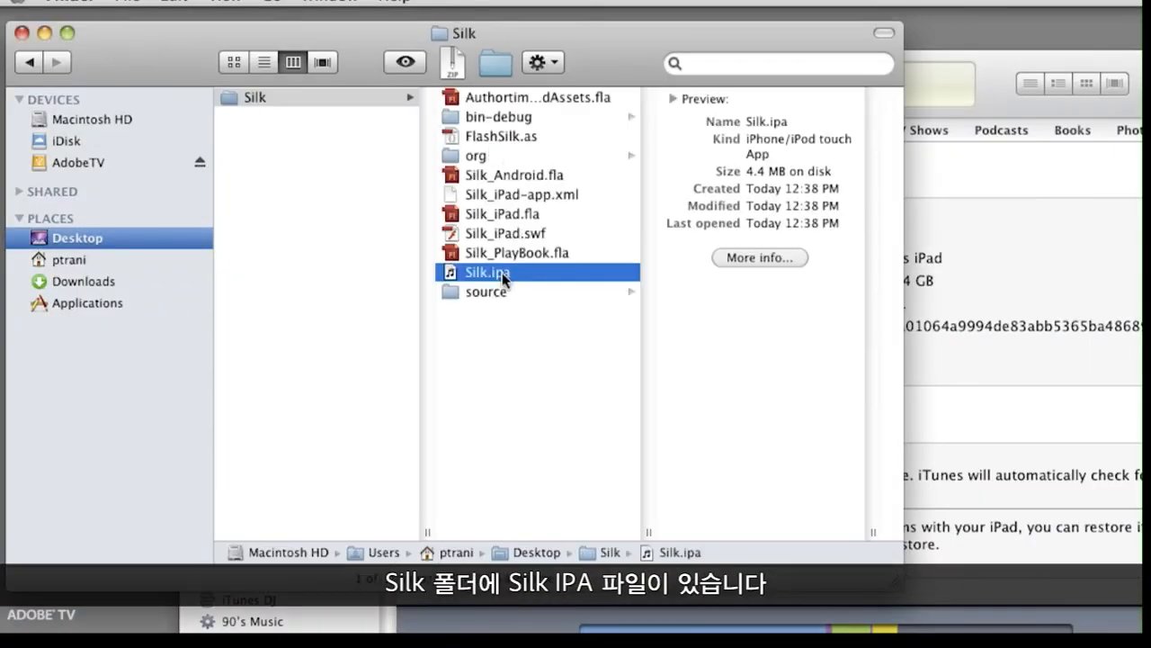
click(994, 261)
click(235, 261)
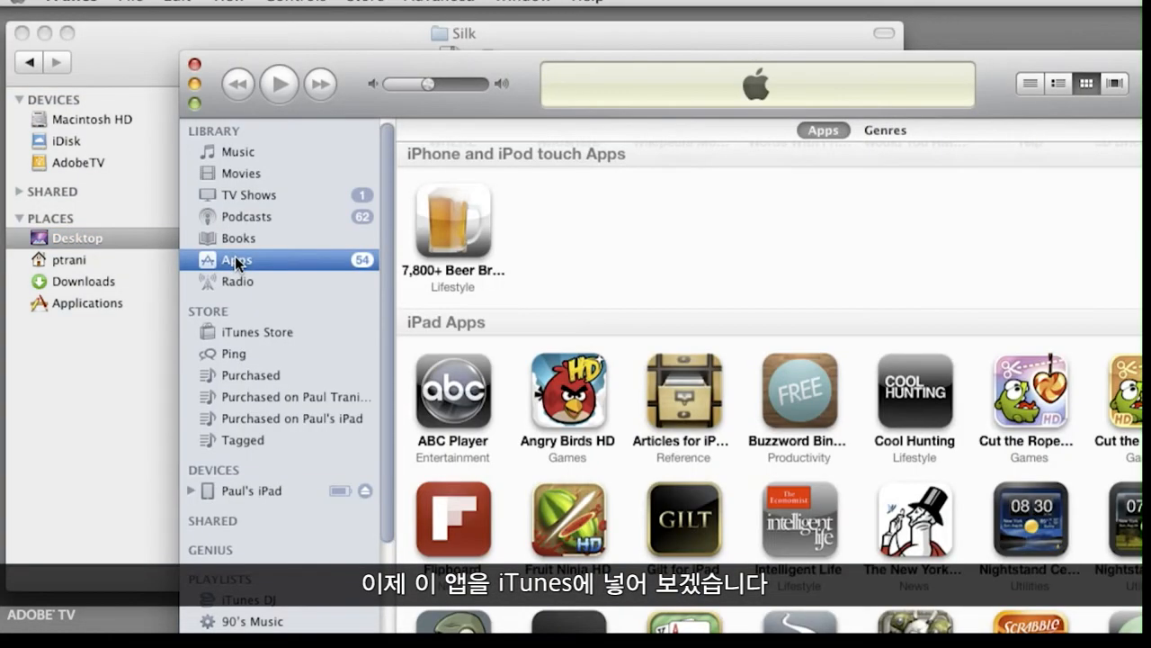
drag(502, 70, 512, 62)
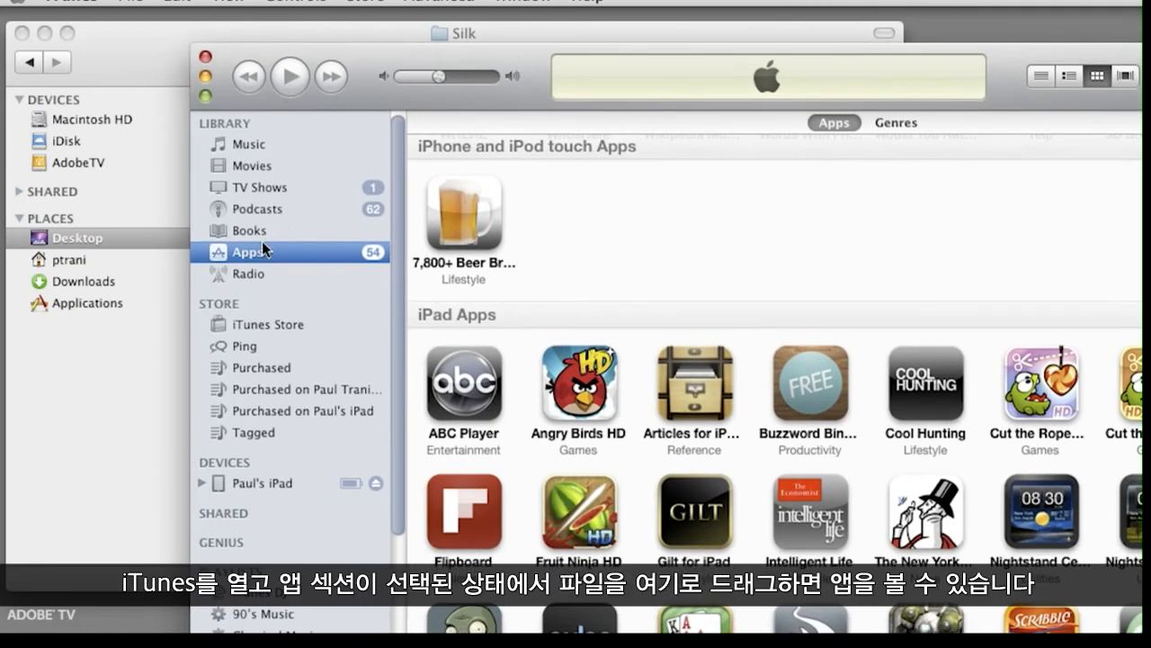
click(125, 56)
drag(859, 387, 1016, 451)
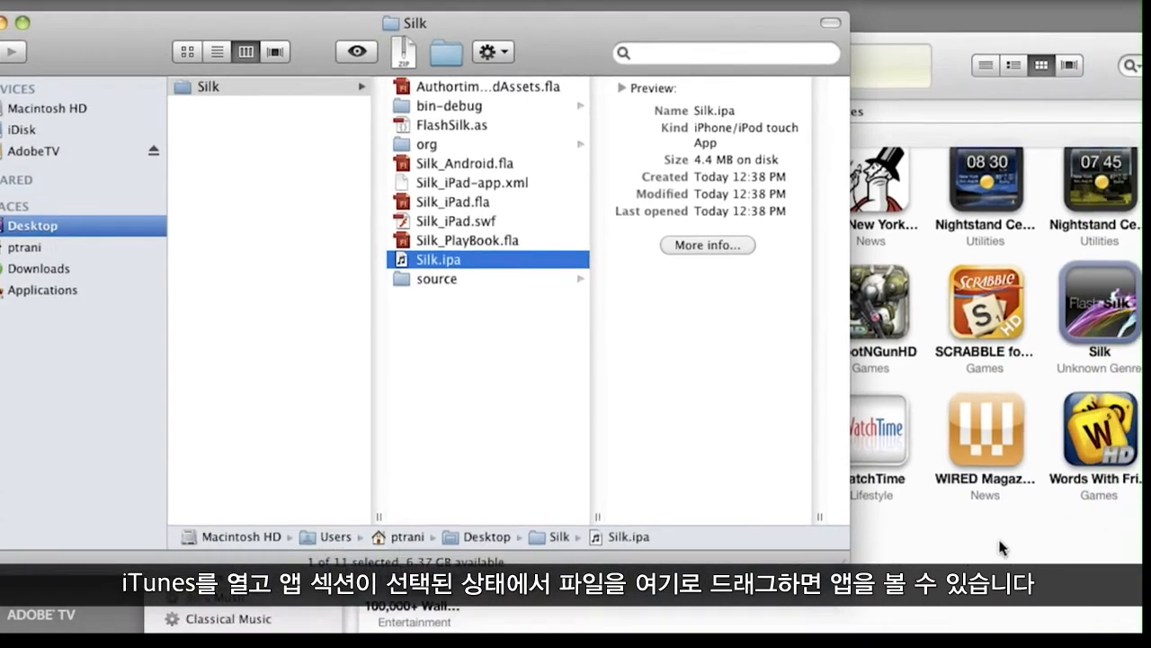
click(1059, 568)
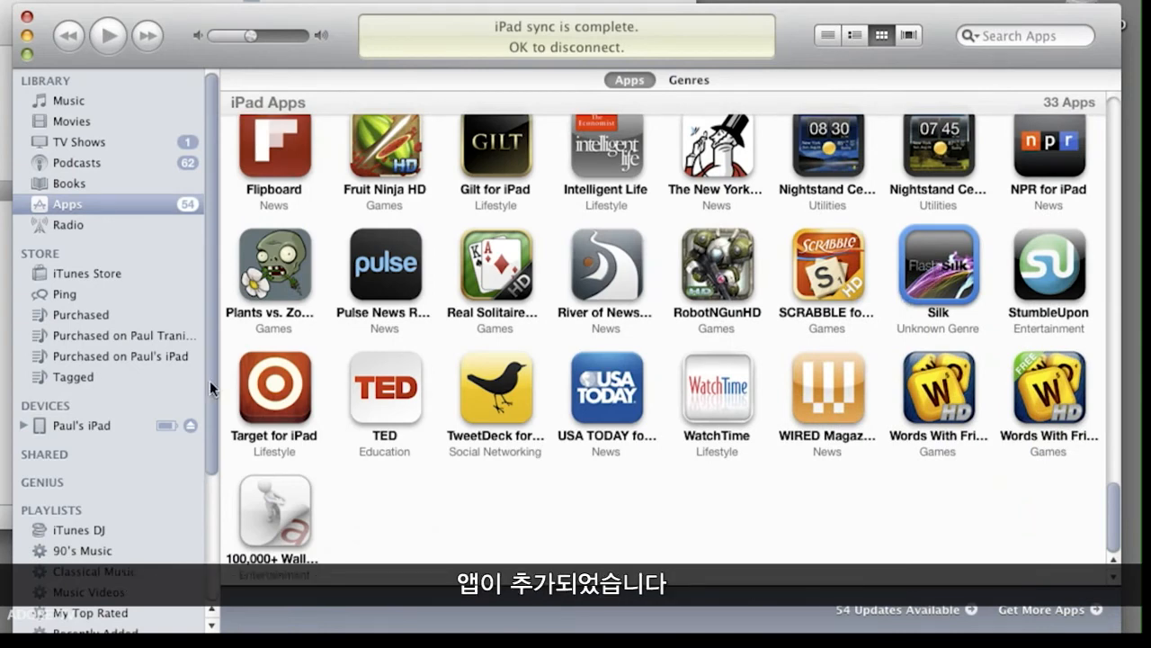
Step: Open the iPad's Apps sync settings, sort the list by name, and make sure Silk is checked
click(72, 425)
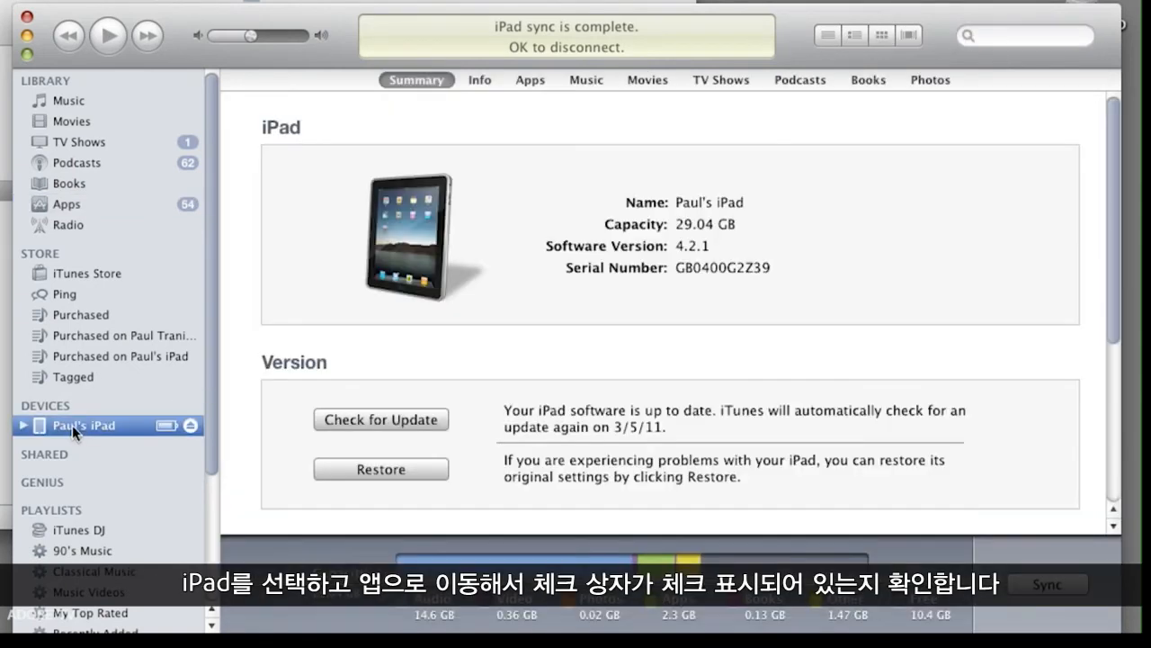
click(508, 76)
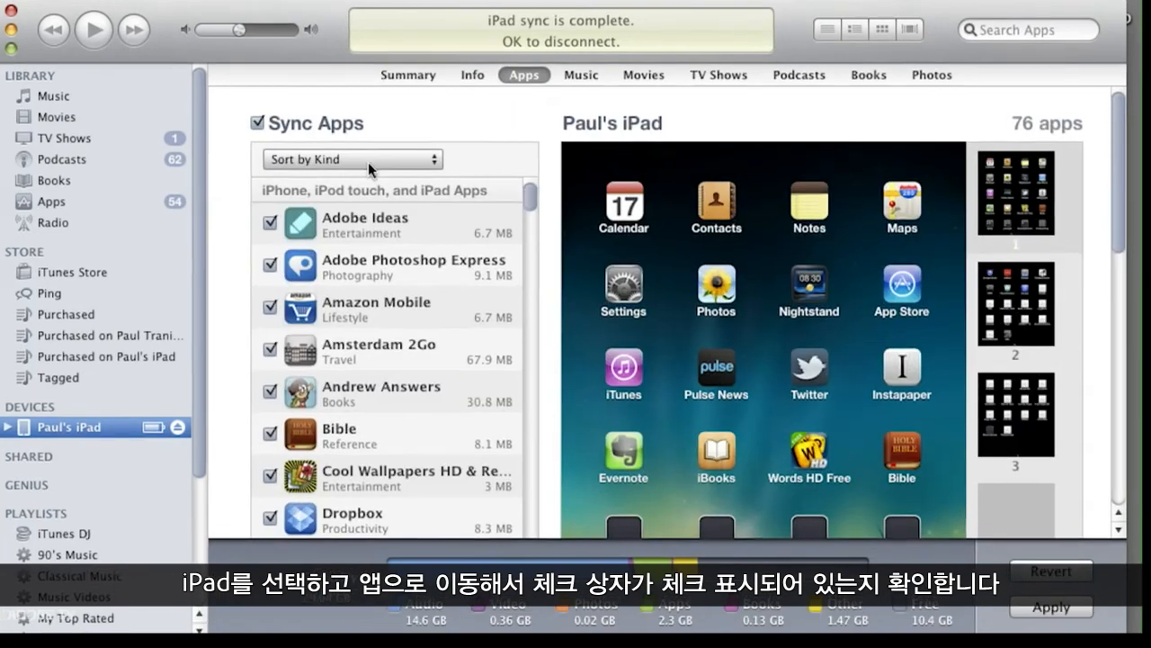
click(378, 160)
click(250, 96)
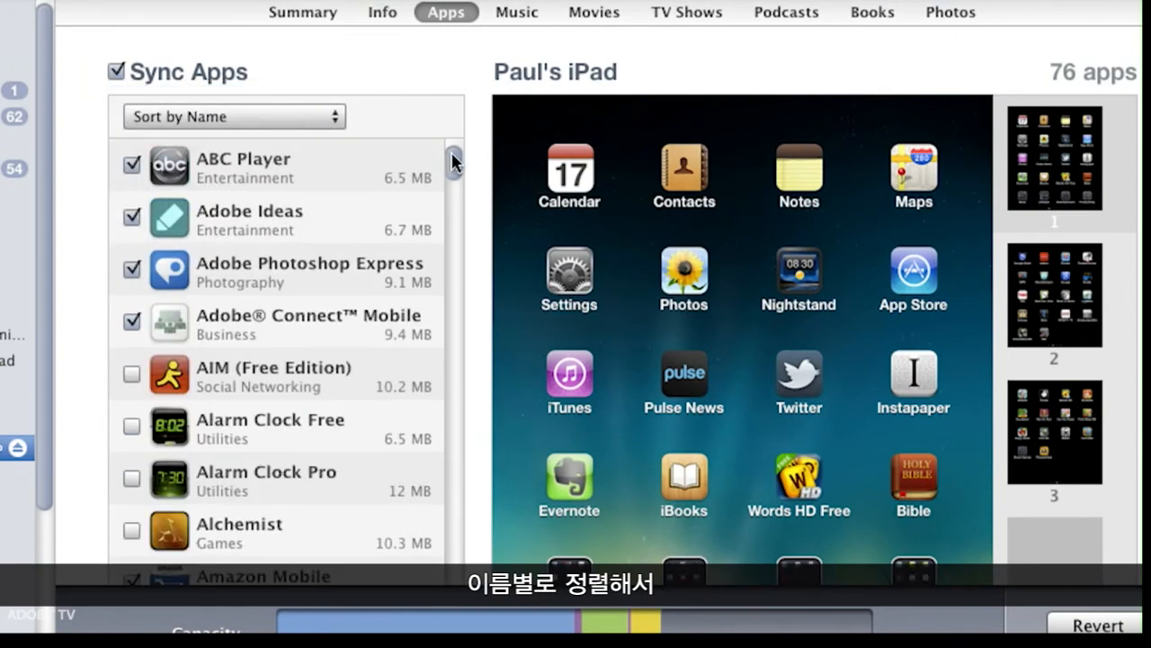
scroll(455, 163, down, 15)
scroll(459, 293, down, 20)
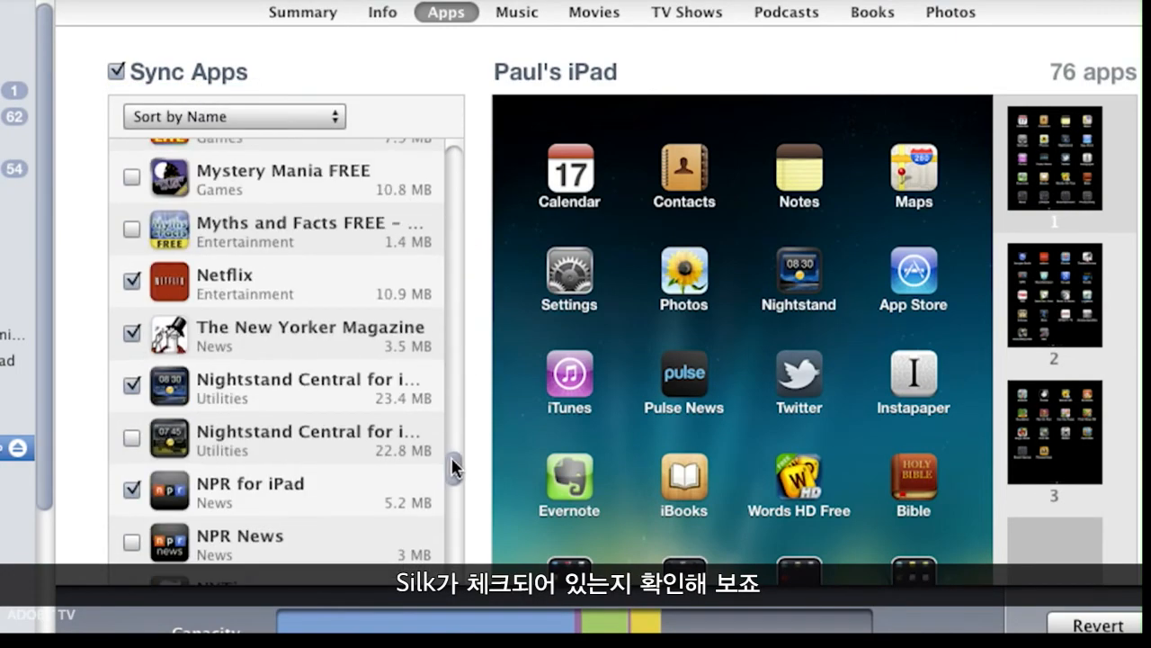
drag(449, 478, 448, 549)
click(227, 399)
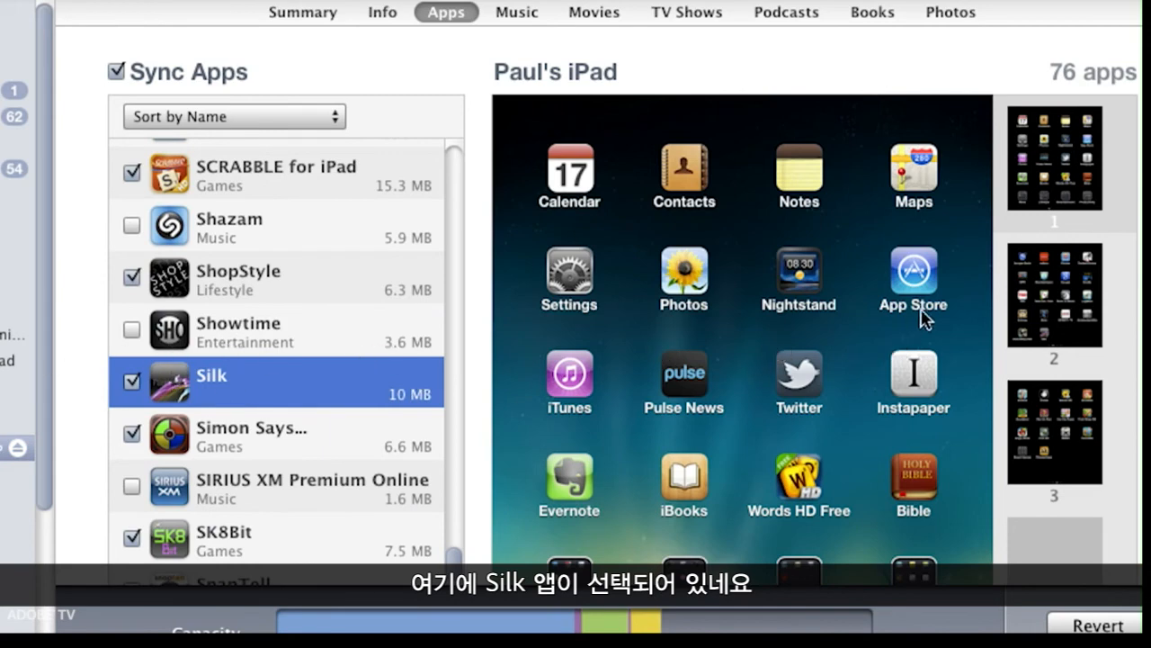
Step: Apply the sync settings to install Silk on the iPad
click(1080, 371)
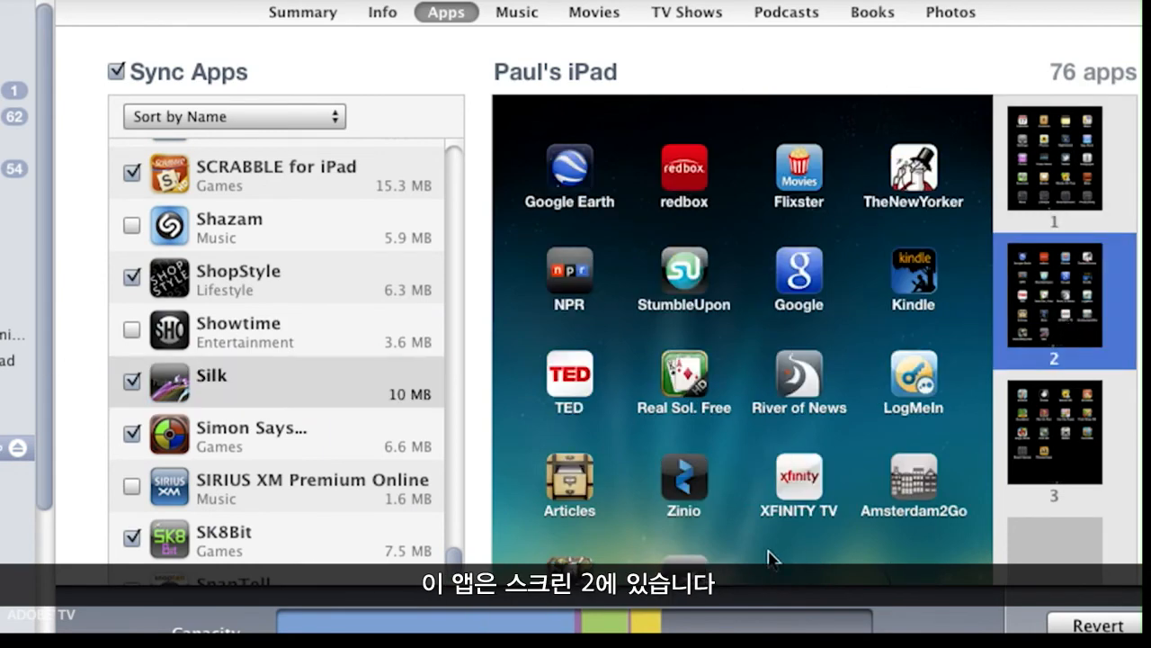
scroll(688, 545, down, 1)
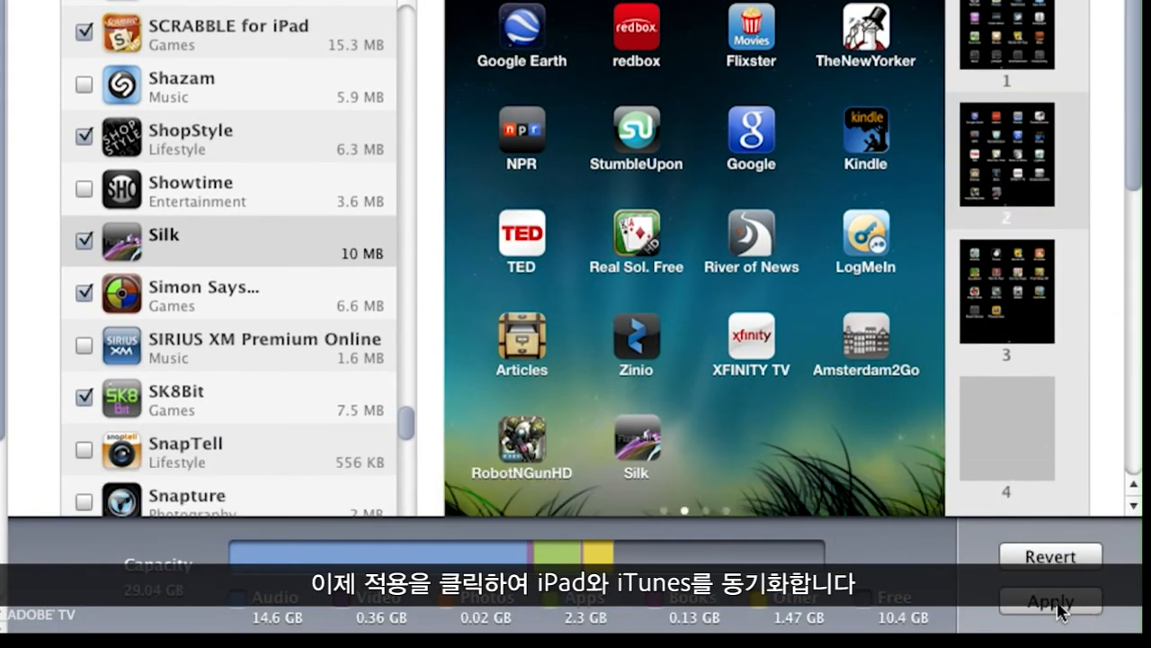
click(1060, 608)
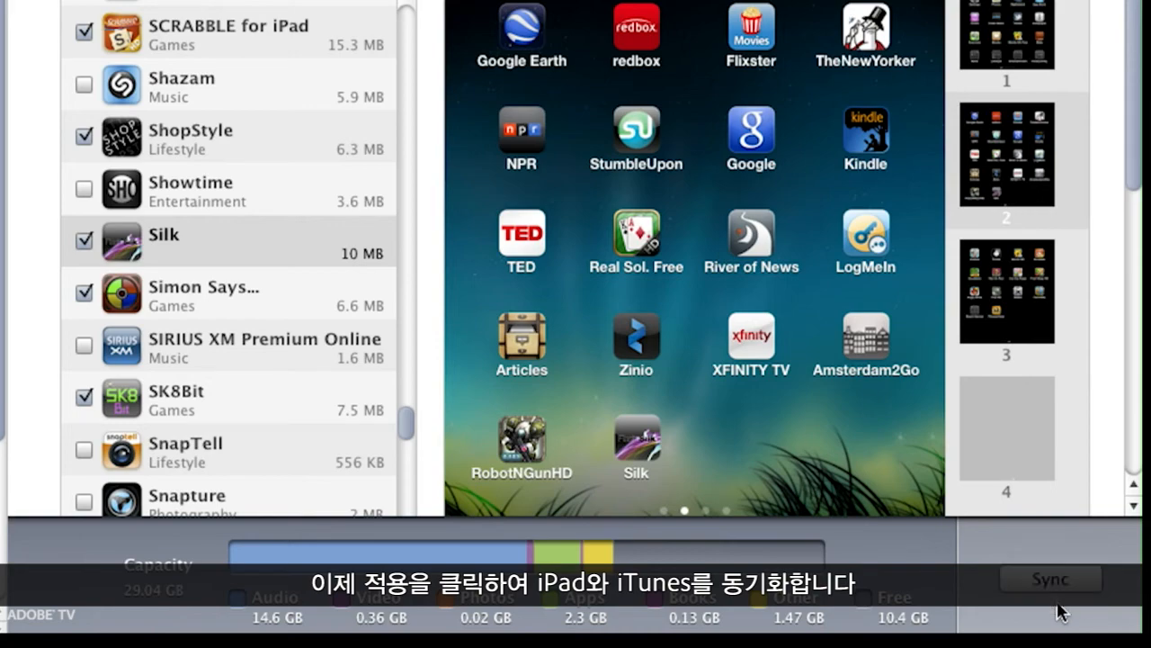